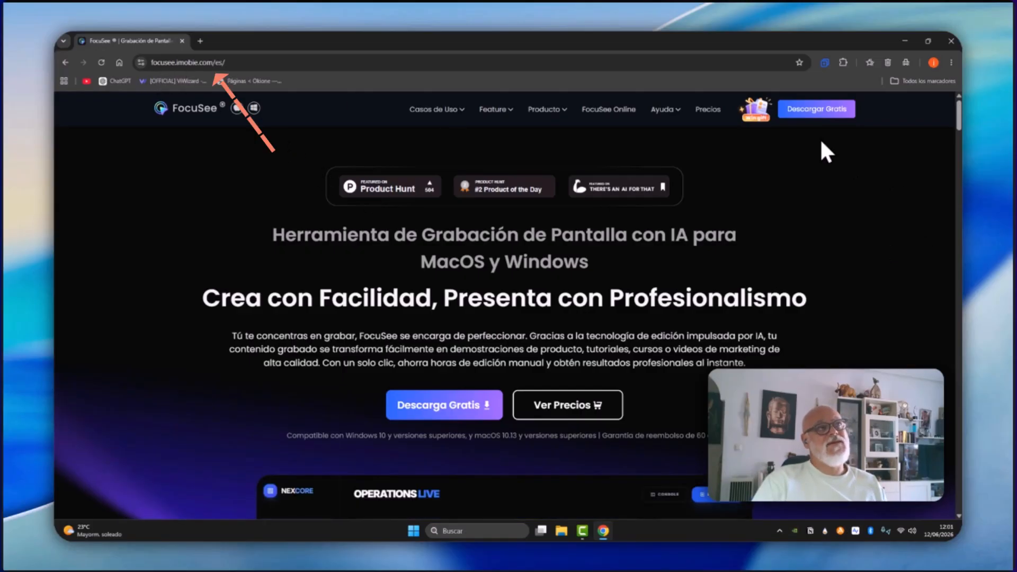
scroll(812, 175, down, 3)
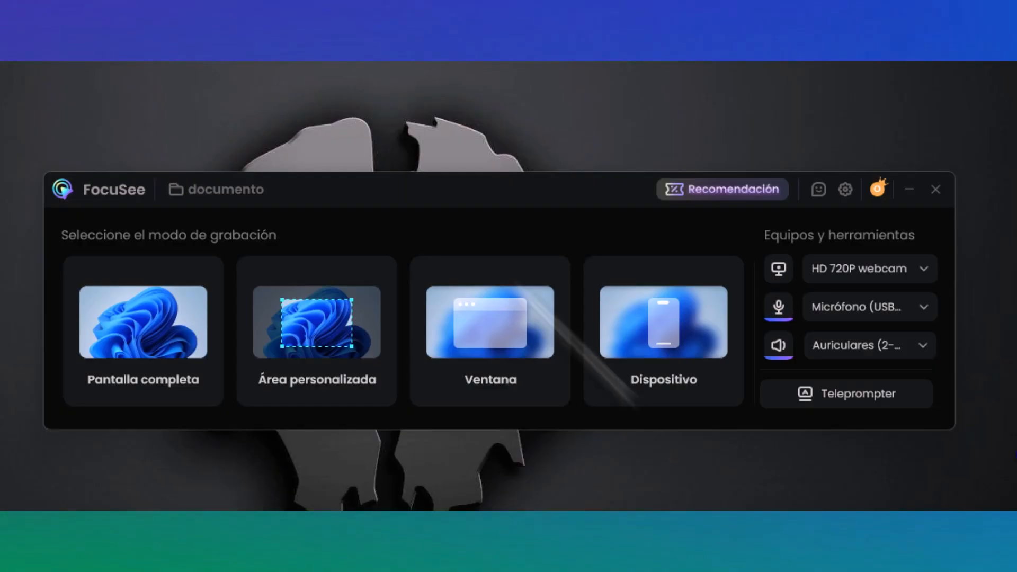
- Review the saved projects in the file history
click(209, 194)
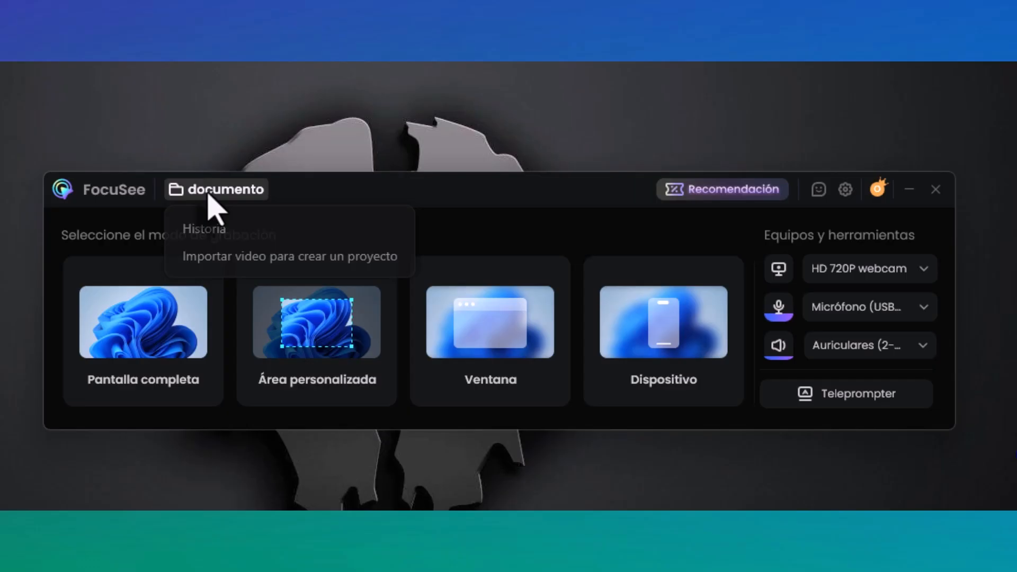
click(210, 233)
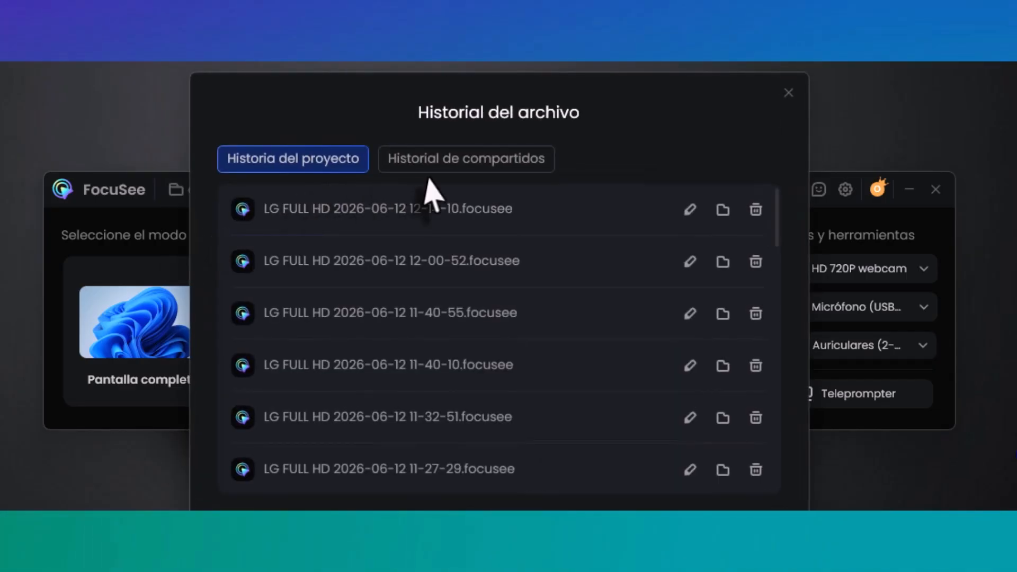
scroll(447, 352, down, 3)
scroll(450, 351, up, 3)
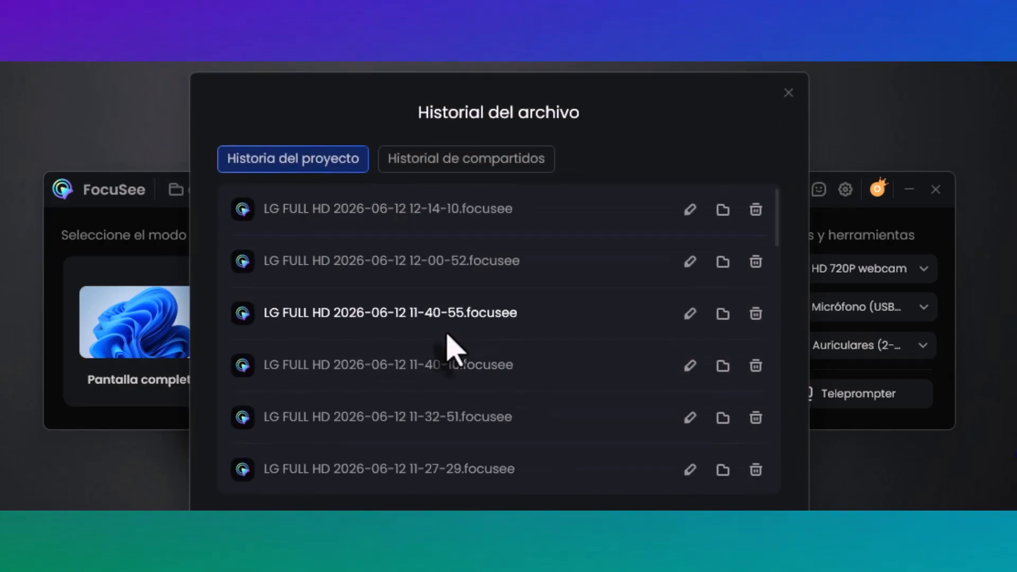
click(788, 93)
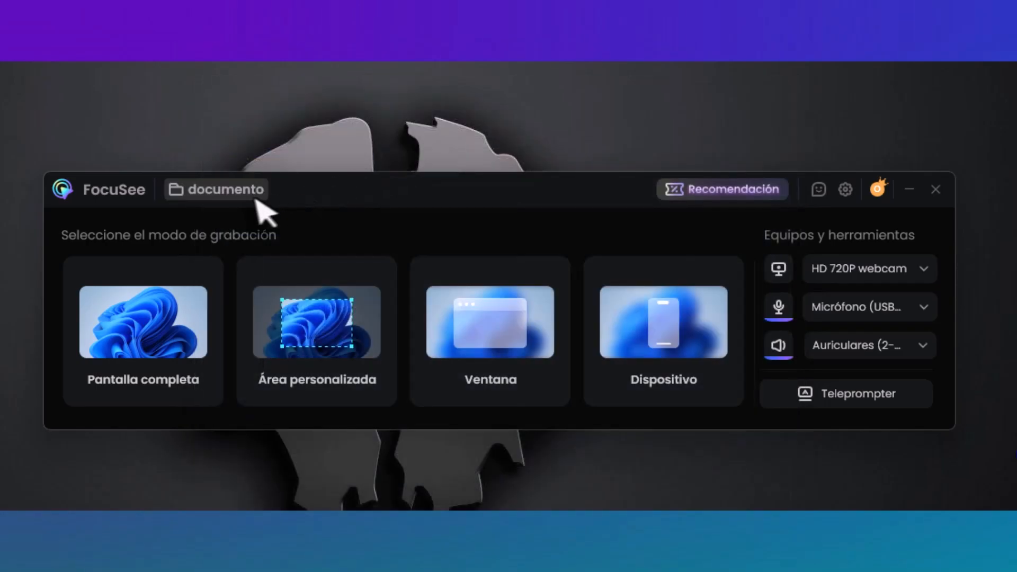
- View the dialog for creating a project from an imported video, and close it
click(246, 197)
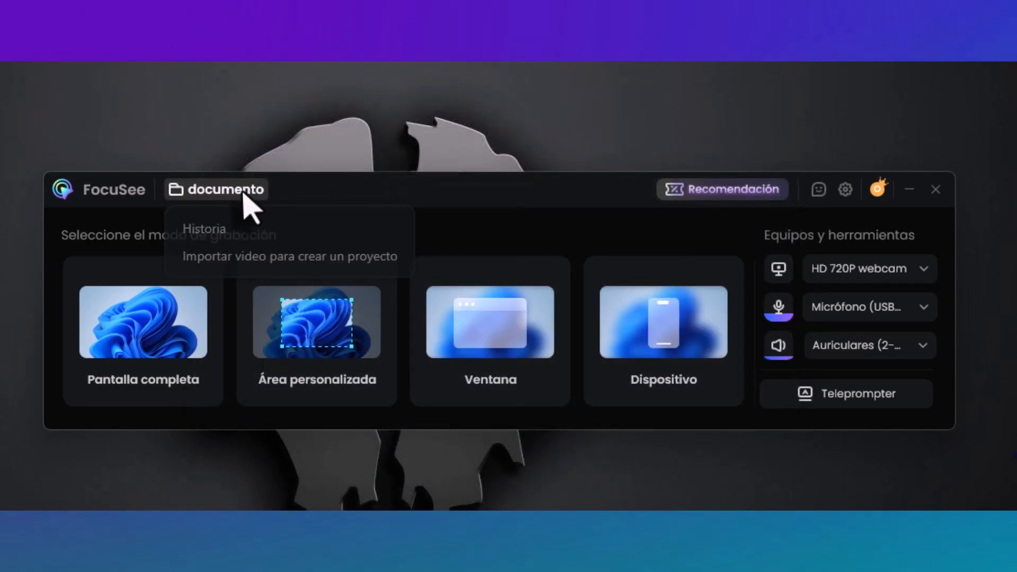
click(254, 259)
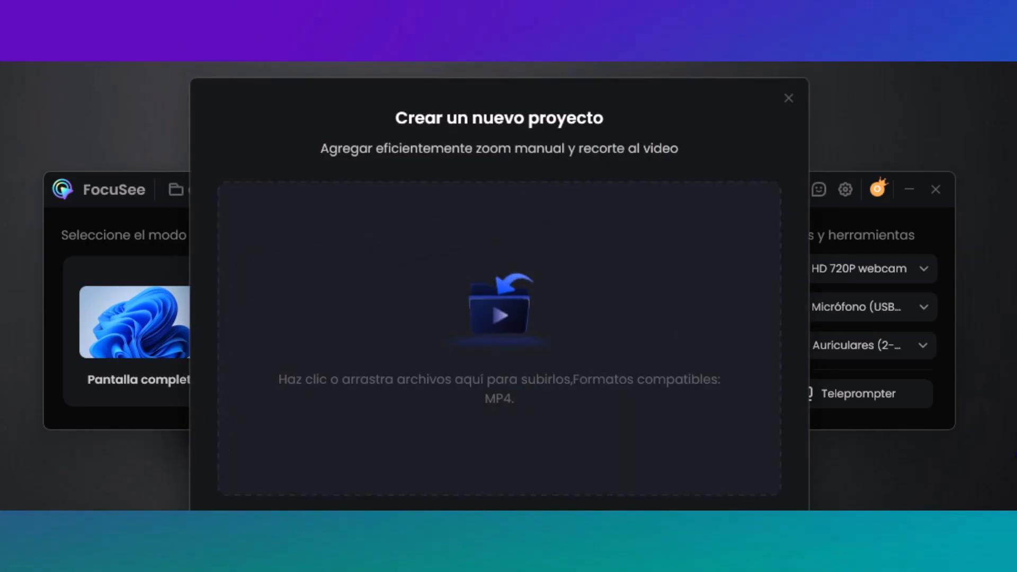
click(789, 98)
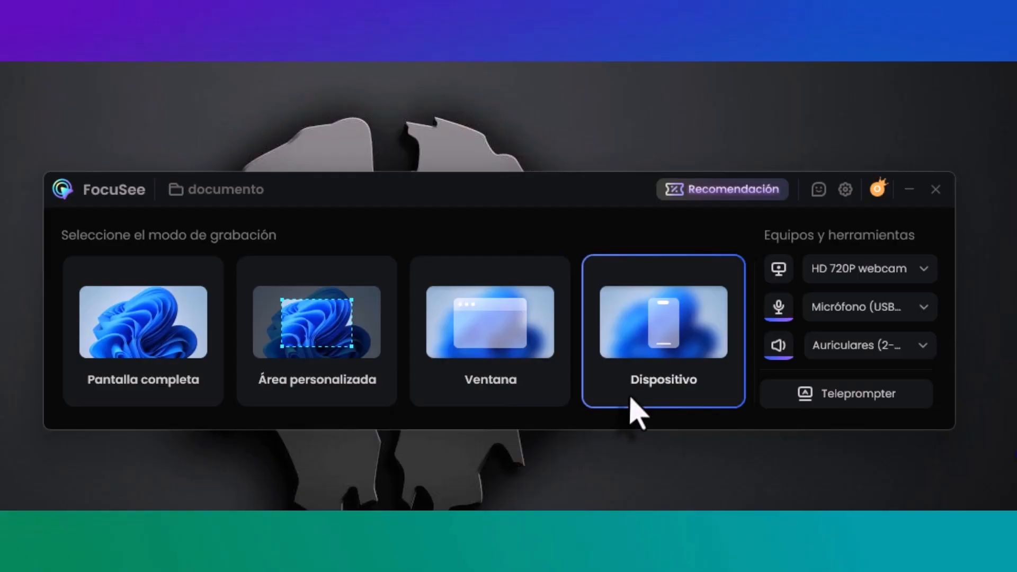
- Review the application's general, recording and shortcut settings
click(845, 189)
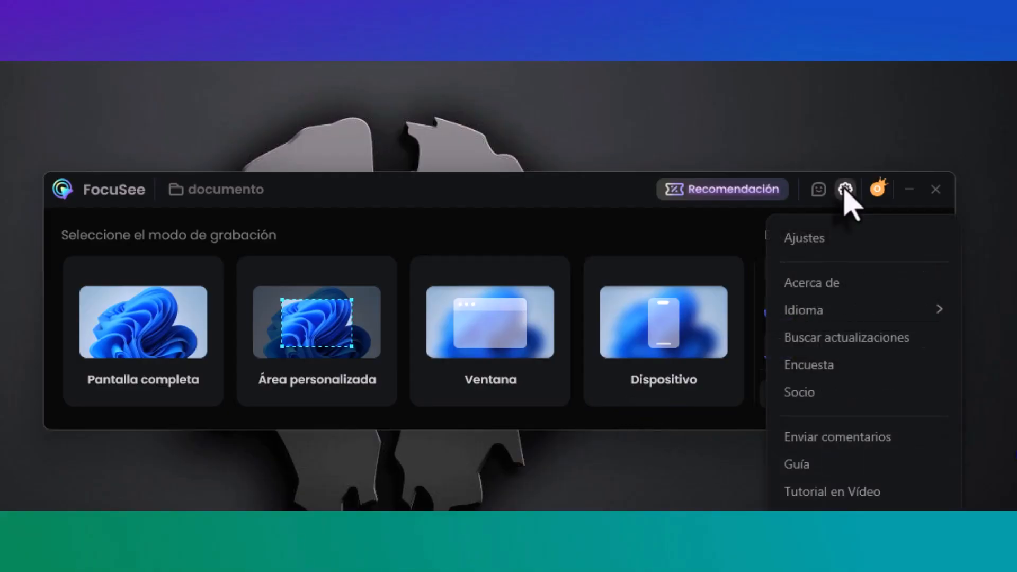
click(810, 249)
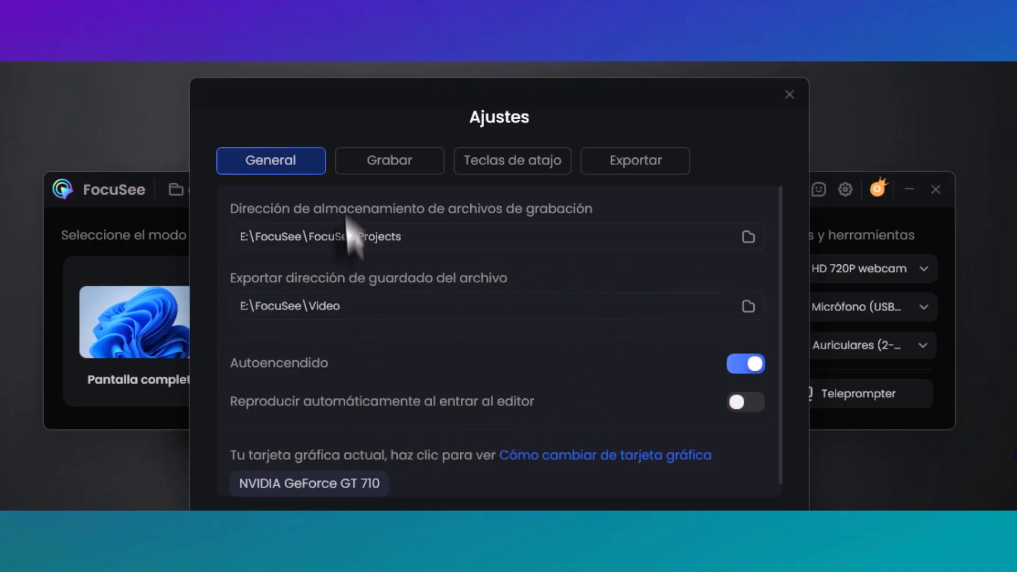
click(394, 161)
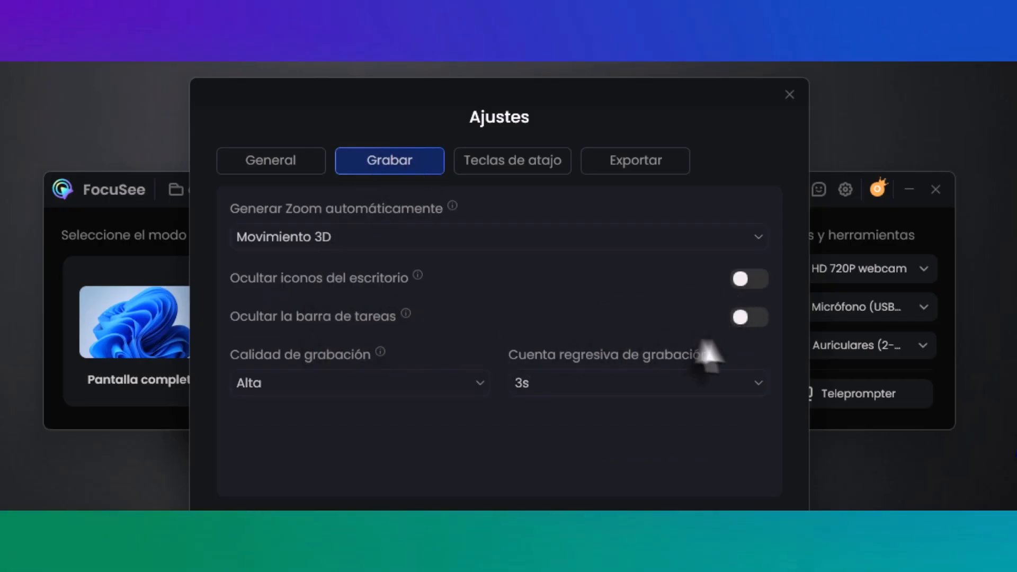
click(511, 169)
- Review the resolution and frame-rate options in the default export settings, and close the settings
click(652, 173)
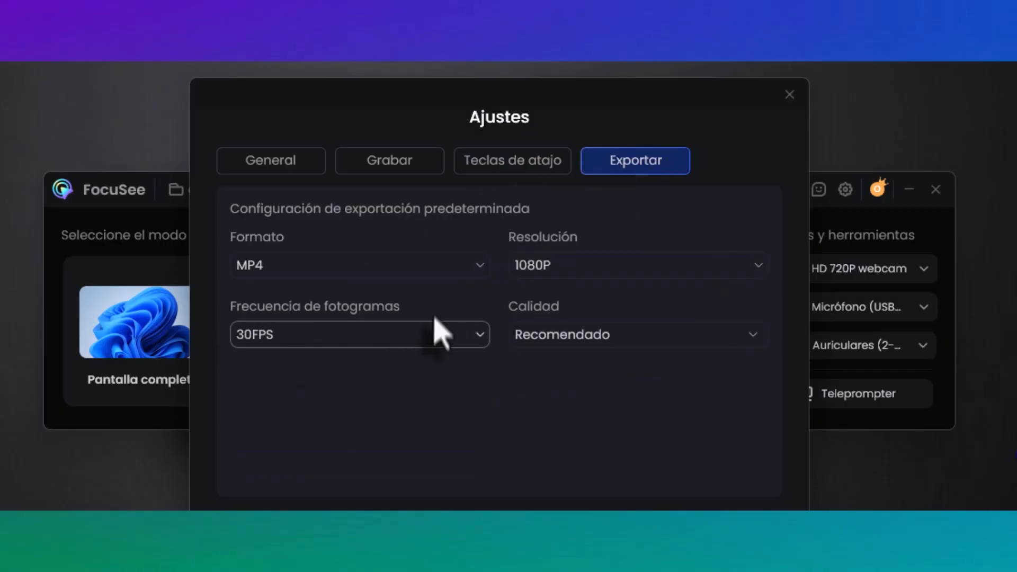
click(744, 268)
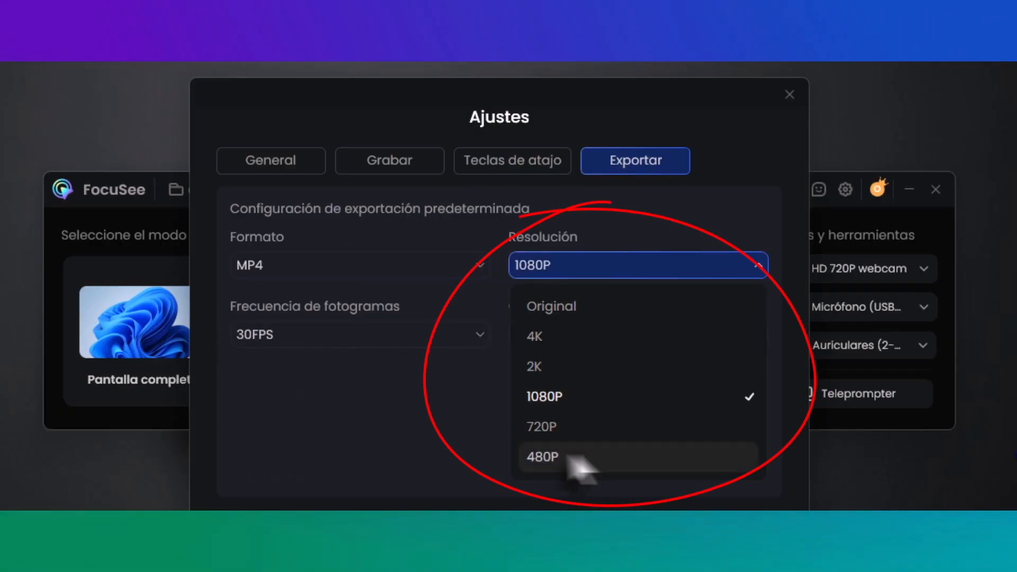
click(460, 347)
click(464, 338)
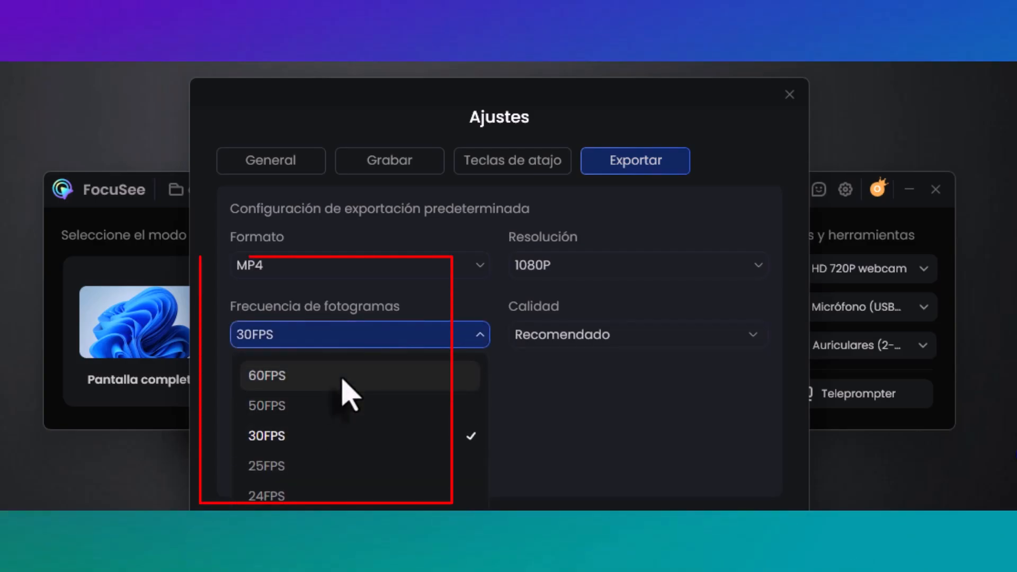
click(676, 426)
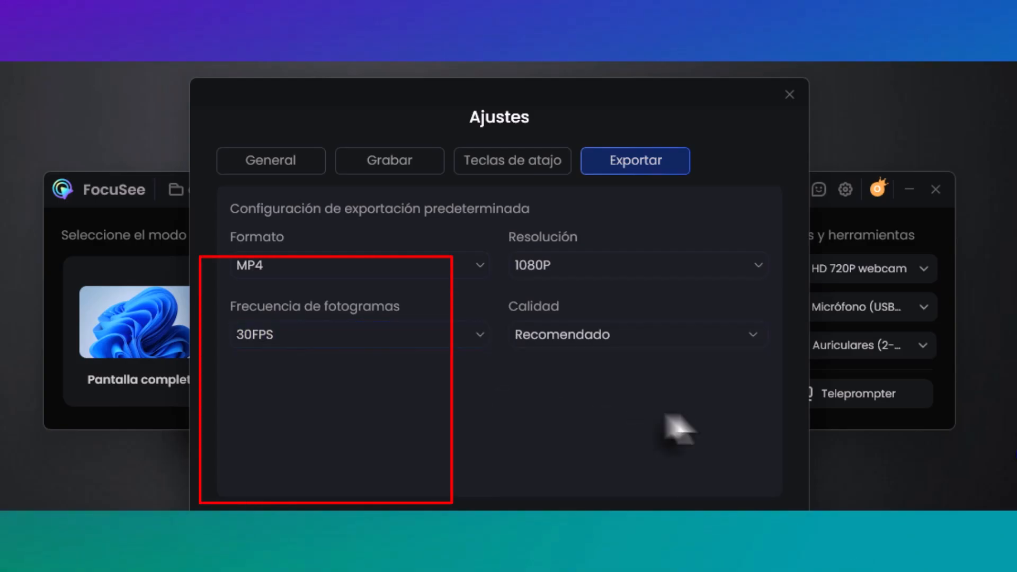
click(789, 95)
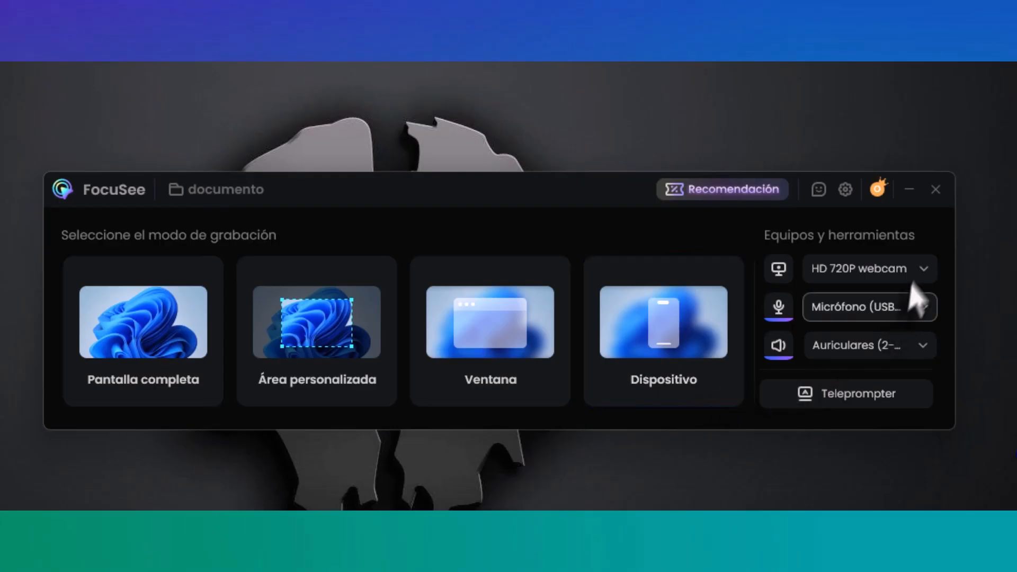
- Check which webcam and microphone devices are offered for recording, and open the account information
click(923, 270)
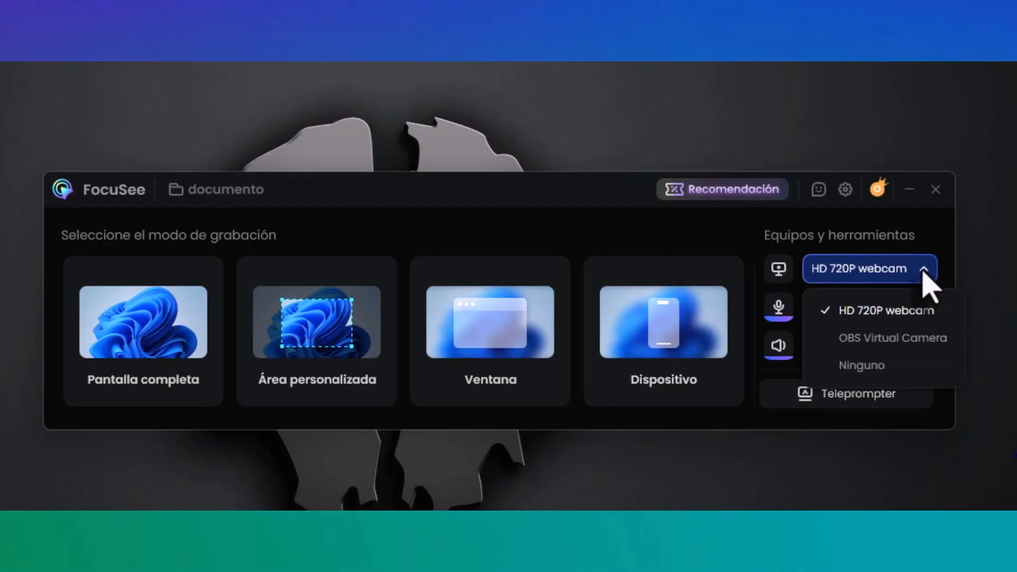
click(922, 271)
click(926, 308)
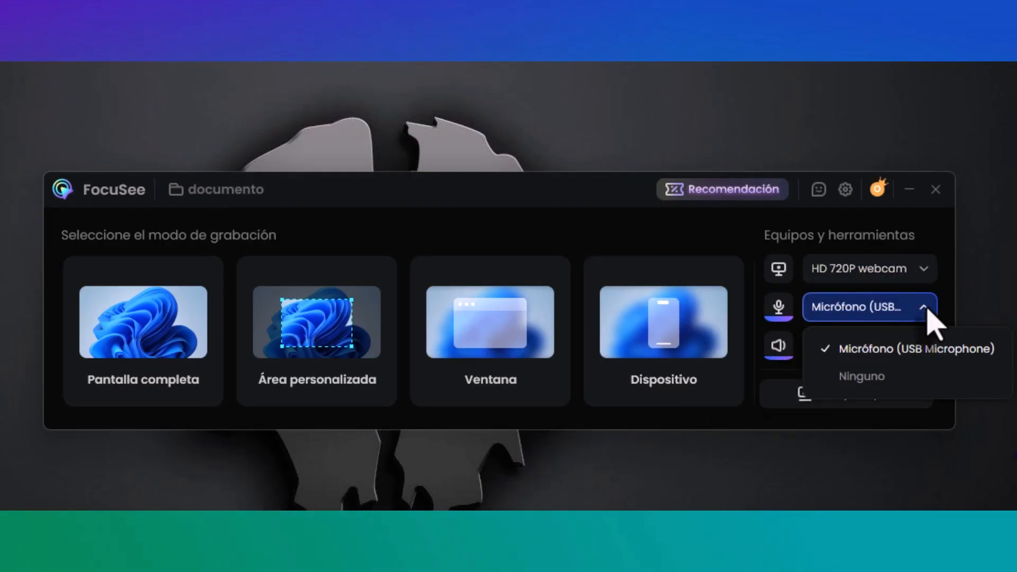
click(927, 310)
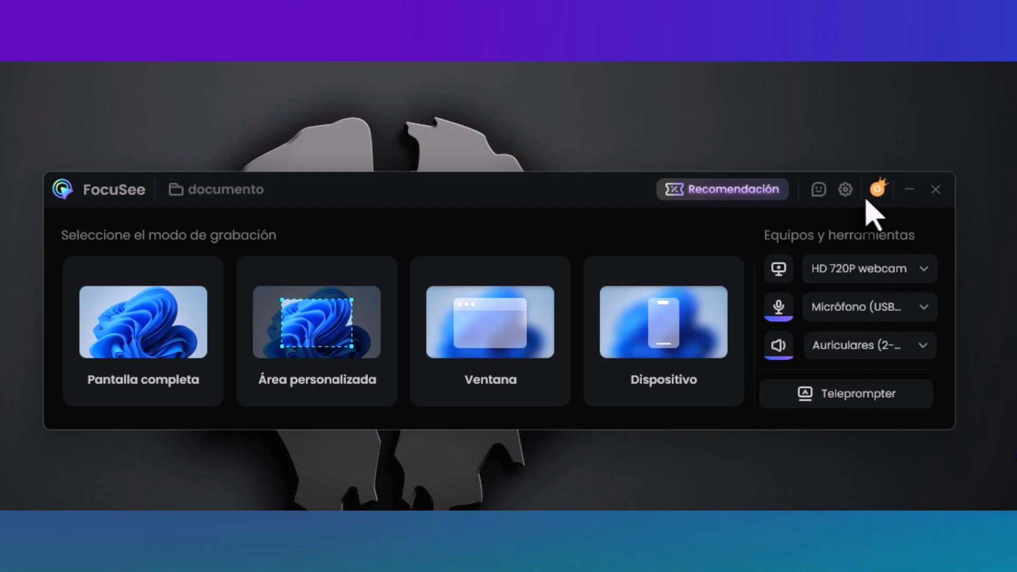
click(877, 189)
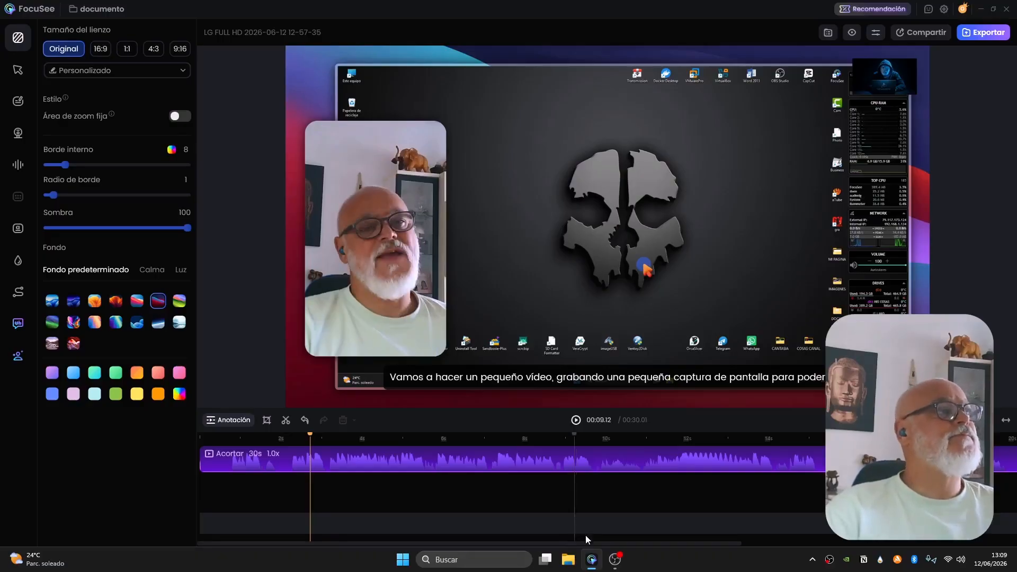
- Play the opening seconds of the recorded video in the editor preview
click(576, 421)
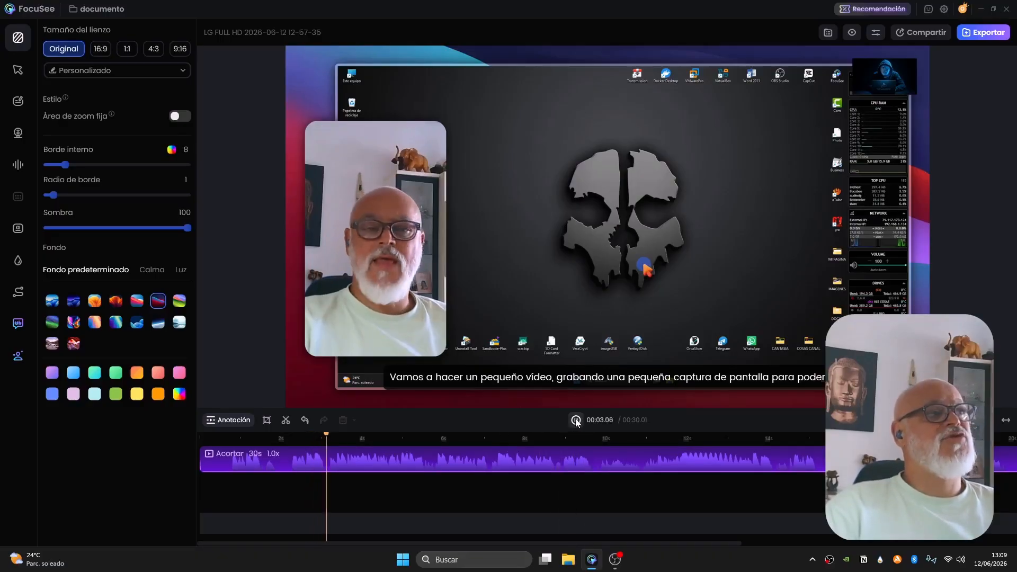
mouse_move(581, 493)
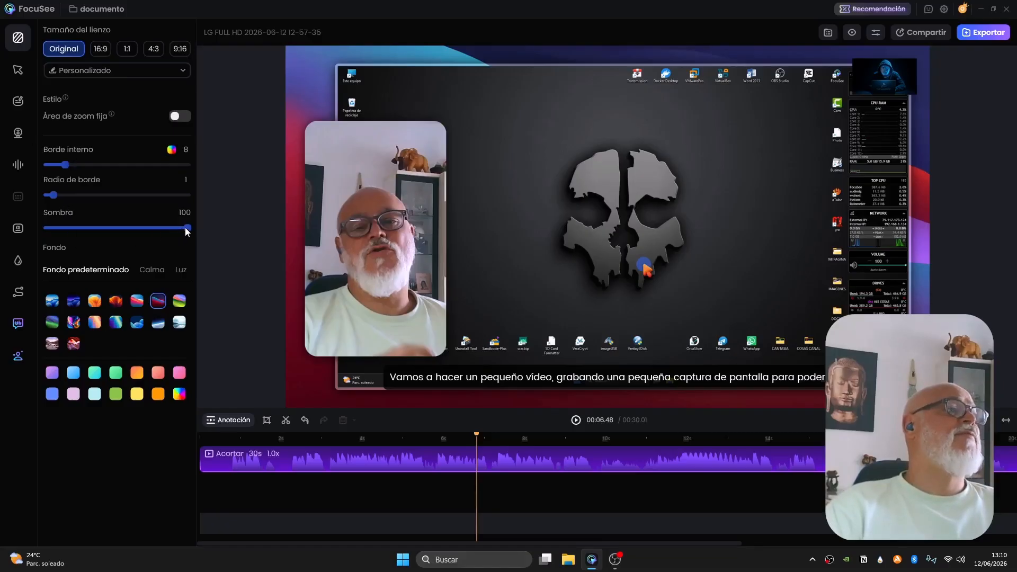
- Style the video canvas with an inner border of 18, border radius of 6, shadow of 100 and the orange preset background
drag(149, 235, 201, 233)
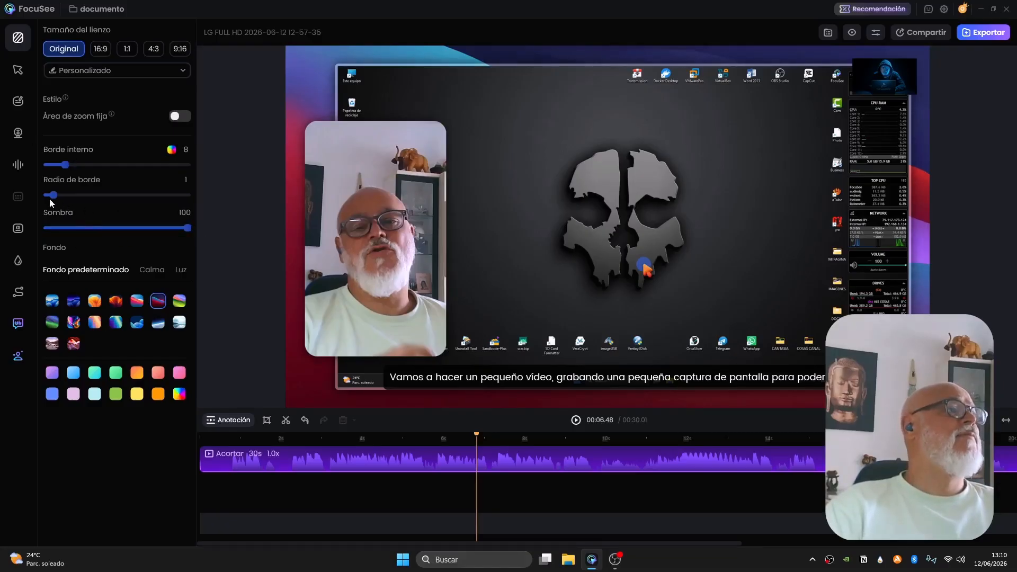
drag(53, 198, 112, 166)
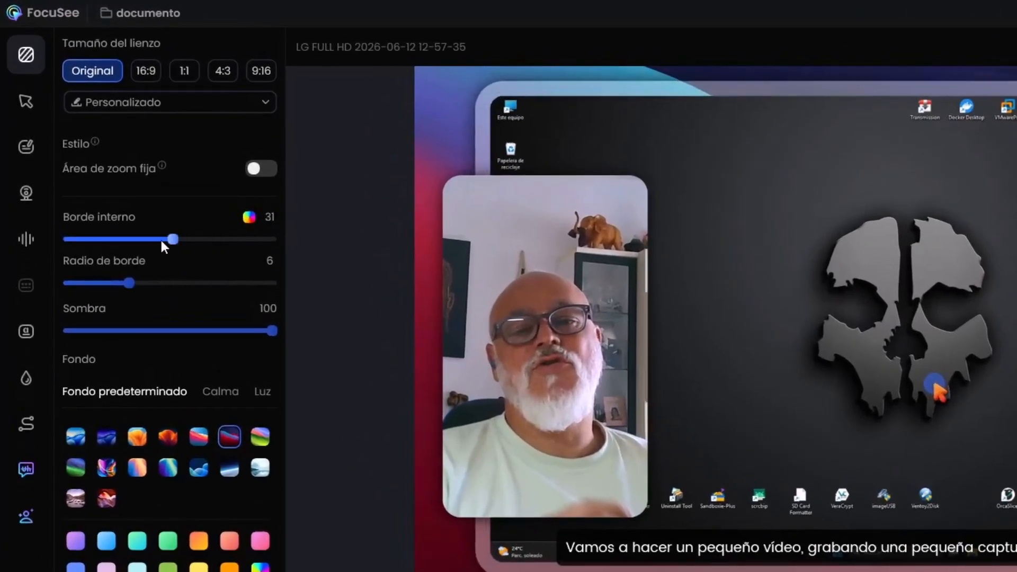
drag(161, 241, 129, 242)
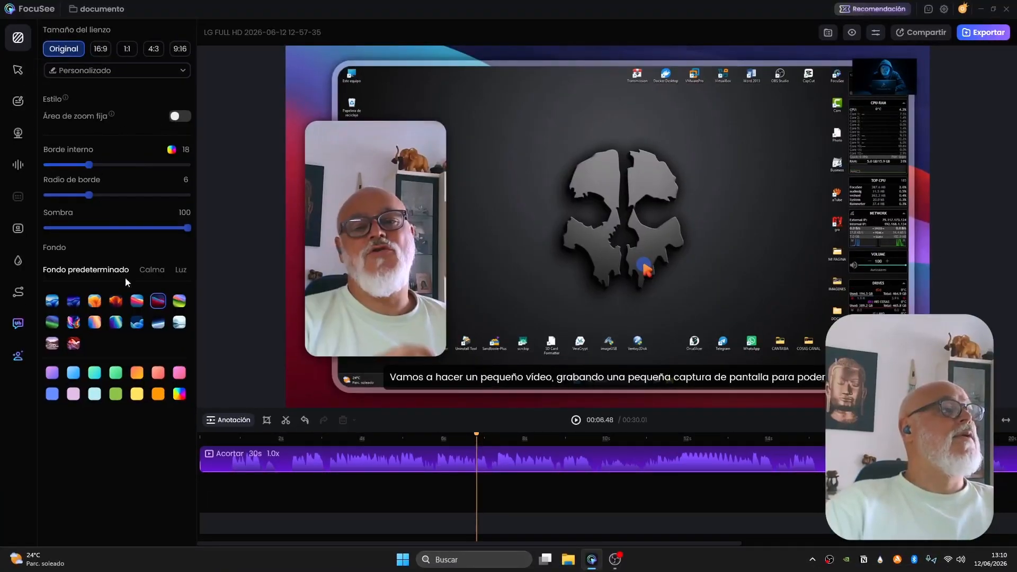
click(94, 302)
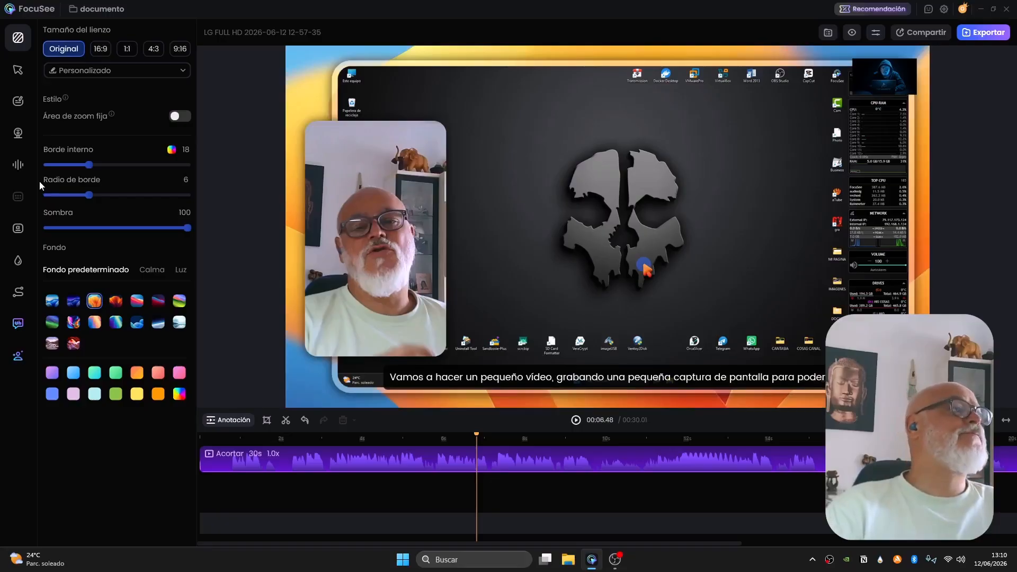
- Set the cursor click effect to Estándar, and compare the purple and white arrows before choosing the orange arrow style
click(19, 71)
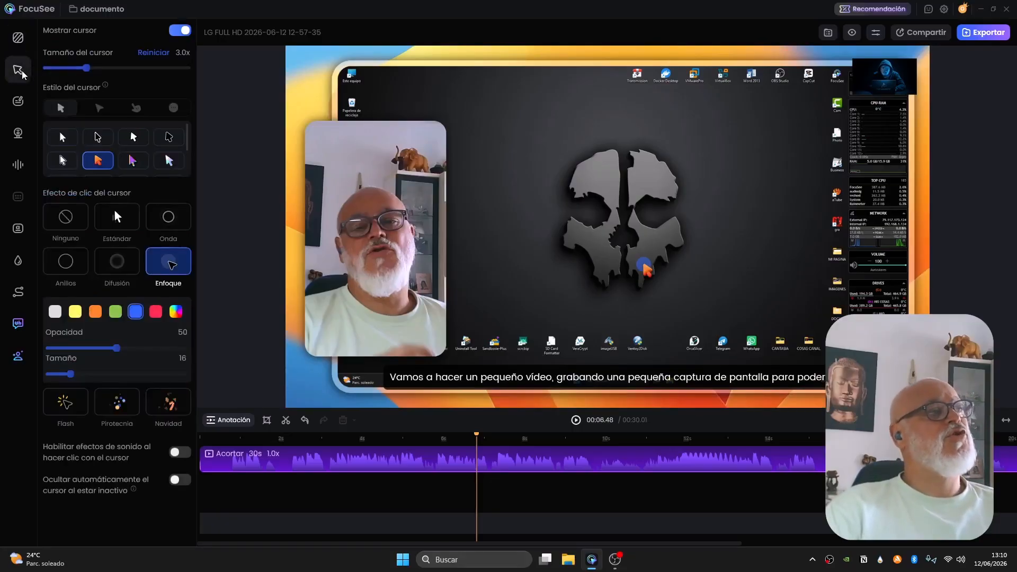
click(120, 226)
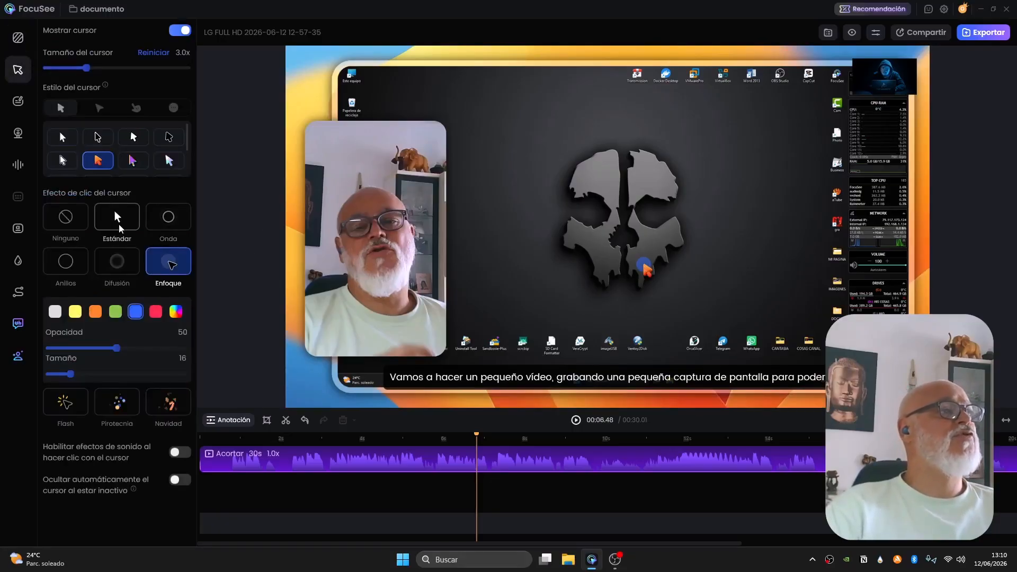
click(130, 165)
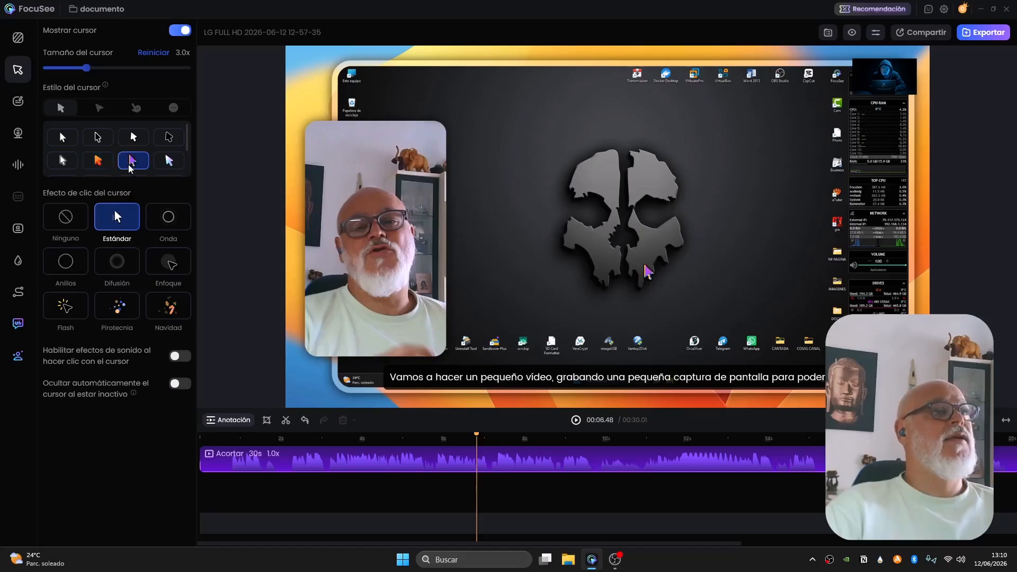
click(135, 137)
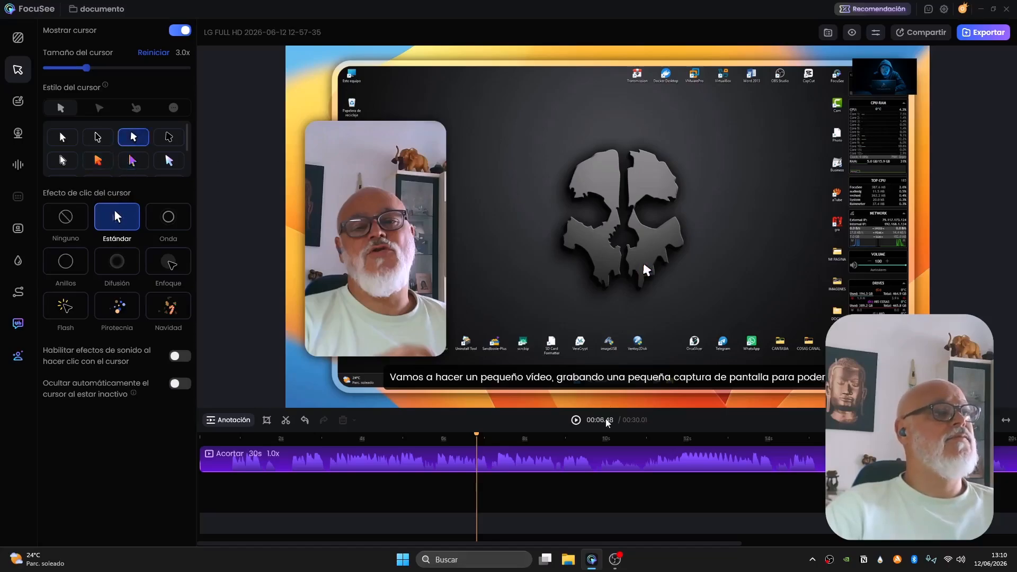
click(576, 419)
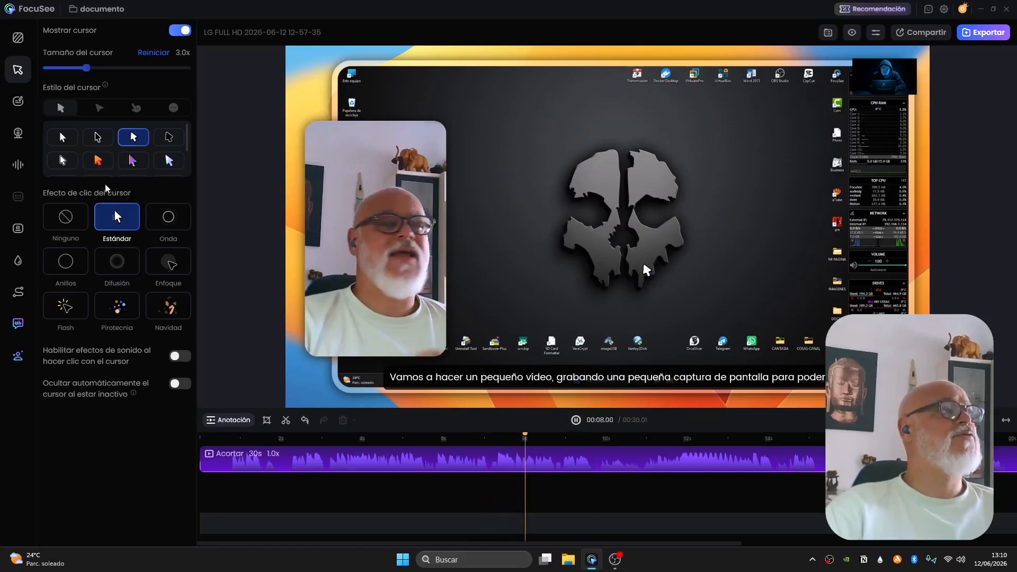
click(98, 160)
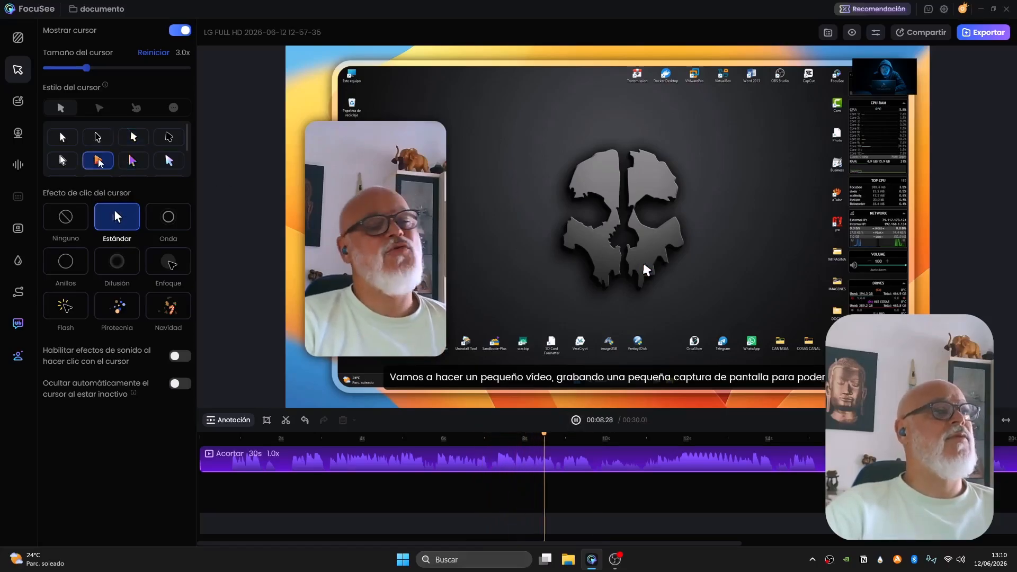
click(578, 421)
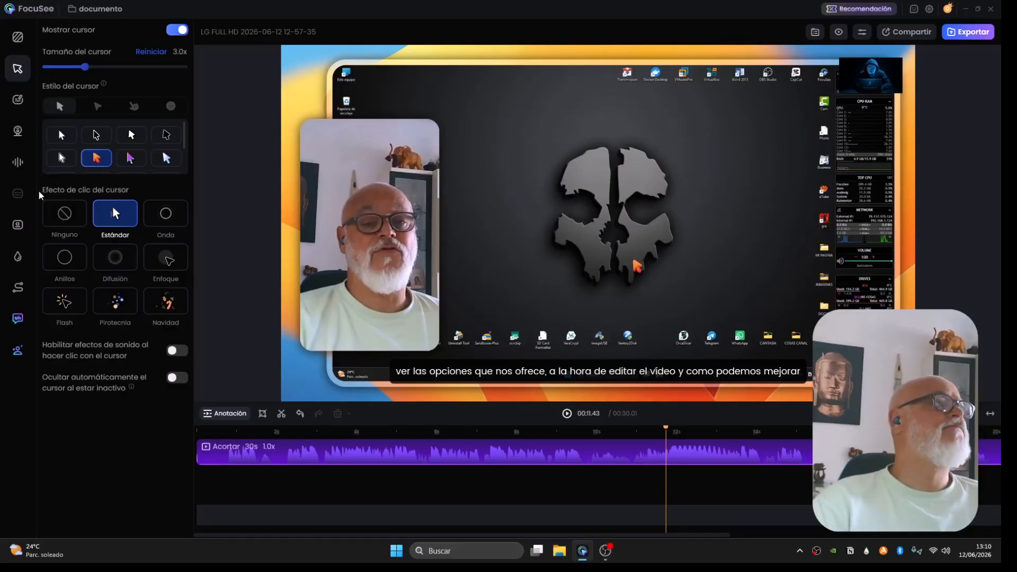
- Add the pink outlined text annotation to the video and set its background corner radius to 30
click(19, 98)
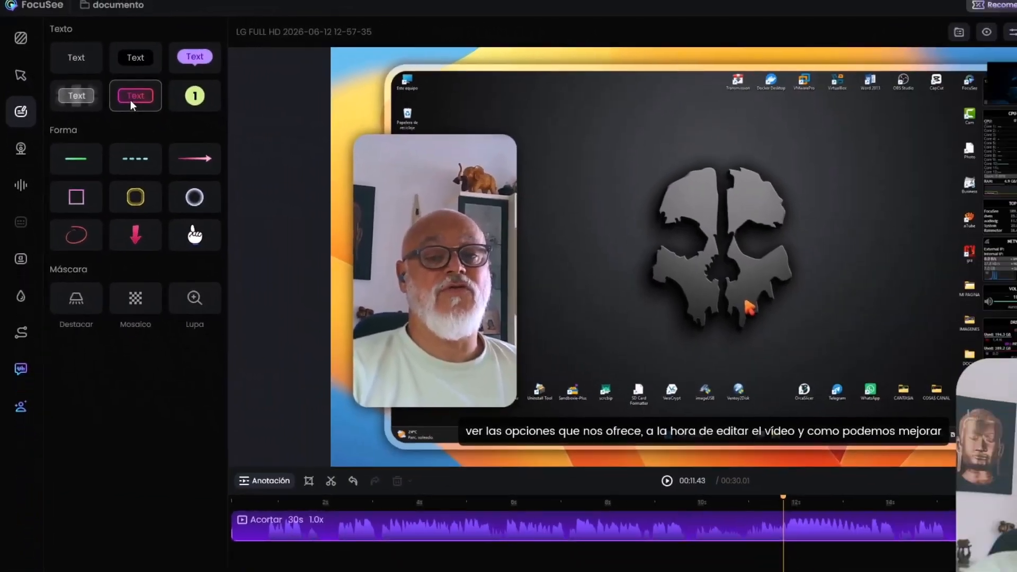
click(230, 137)
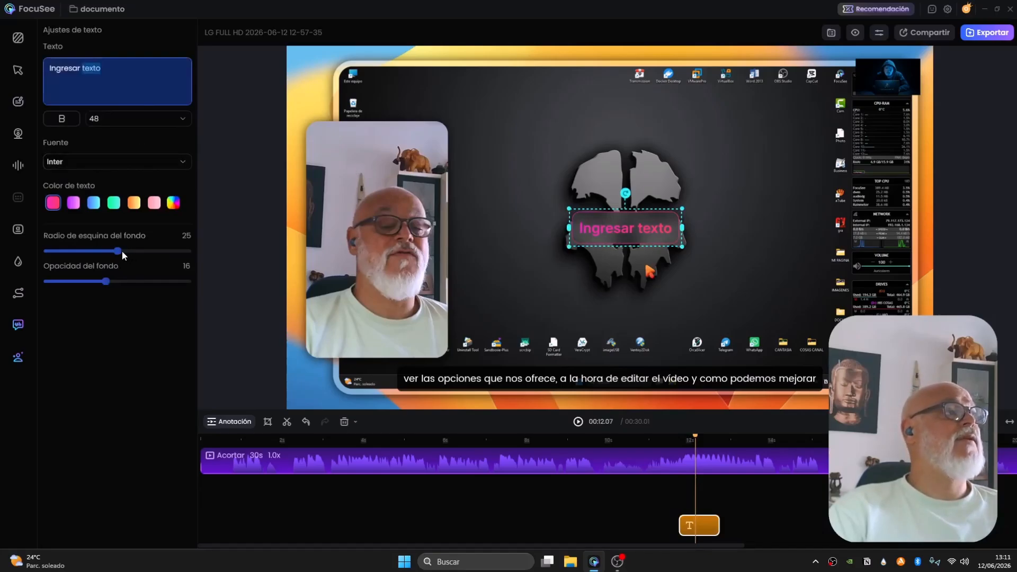
mouse_move(122, 255)
mouse_down()
mouse_move(174, 260)
mouse_move(120, 259)
mouse_move(133, 258)
mouse_up()
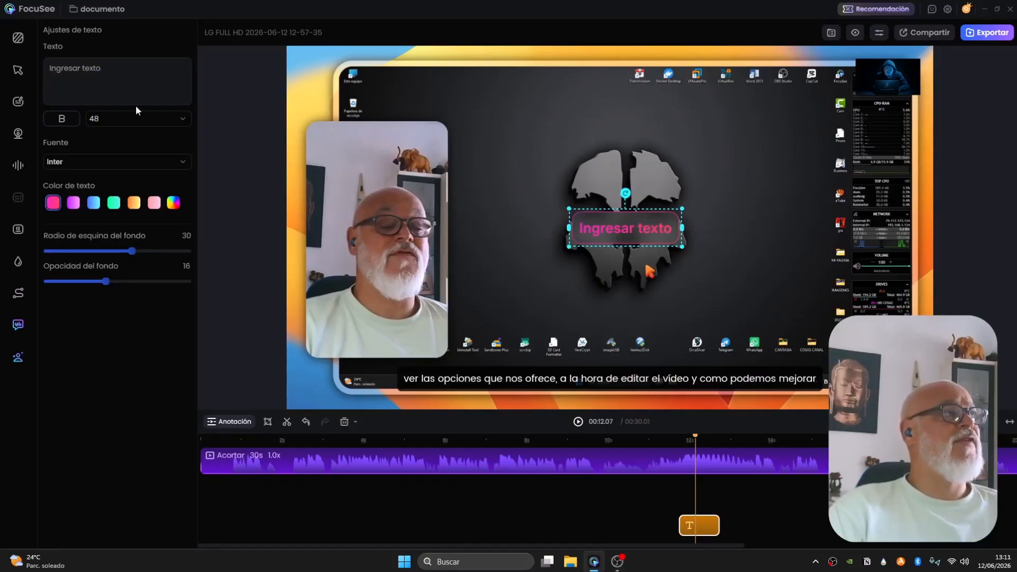
- Replace the annotation's placeholder text with "hole" and change the text colour to blue
click(111, 66)
key(BackSpace)
key(BackSpace)
key(BackSpace)
key(BackSpace)
key(BackSpace)
key(BackSpace)
key(BackSpace)
key(BackSpace)
key(BackSpace)
key(BackSpace)
key(BackSpace)
key(BackSpace)
key(BackSpace)
key(BackSpace)
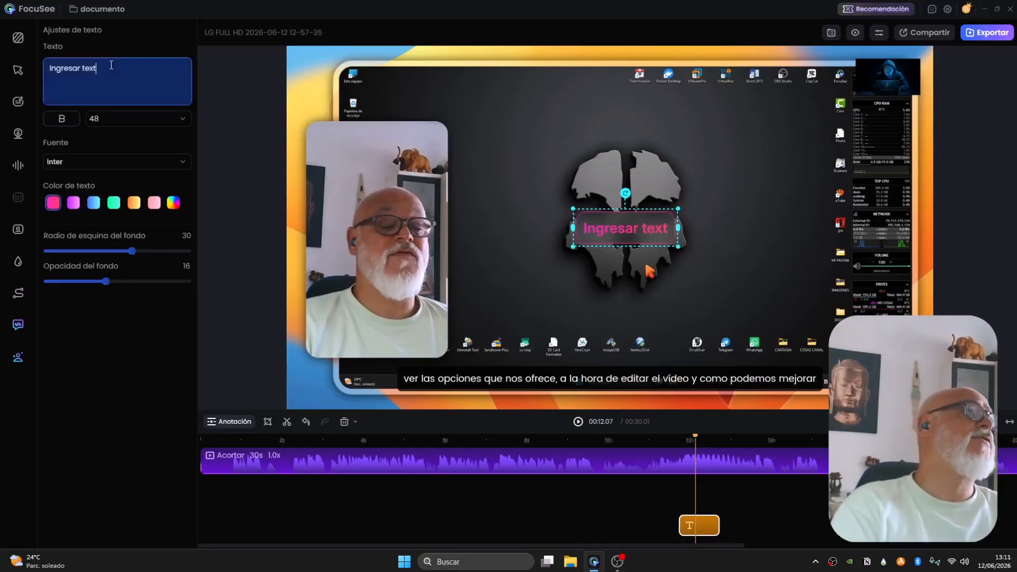
text(hjolk)
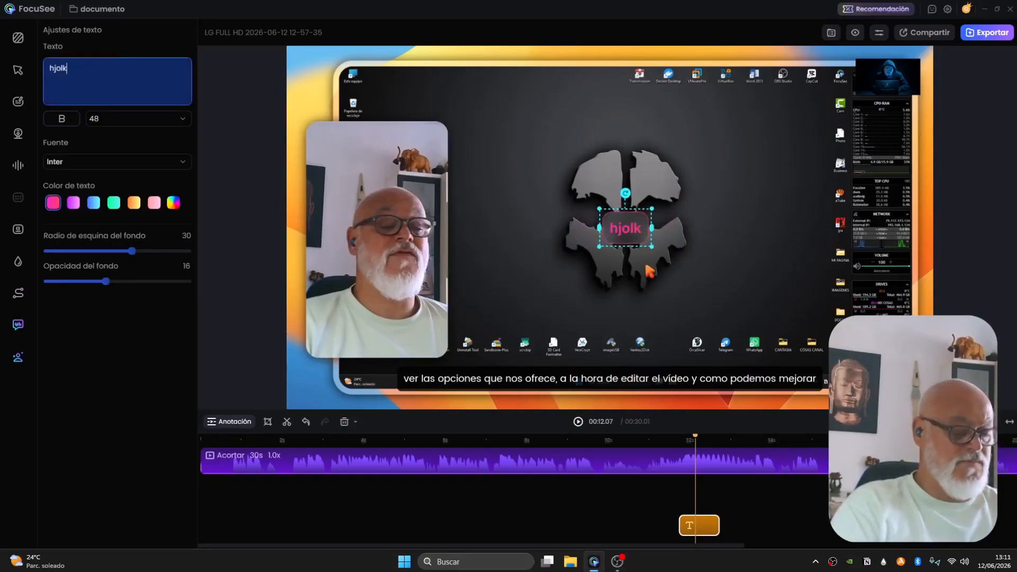
key(BackSpace)
key(BackSpace)
key(BackSpace)
key(BackSpace)
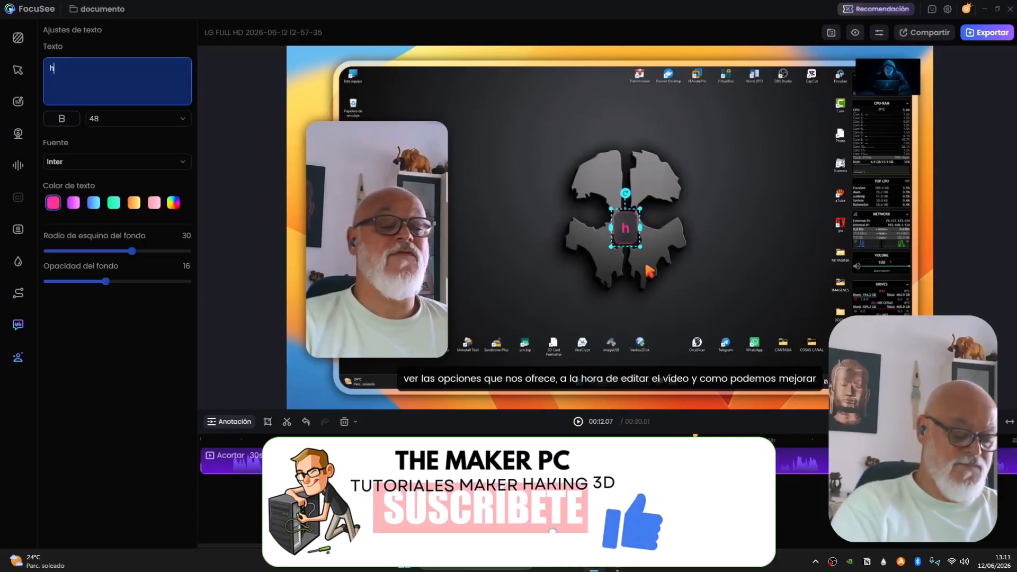
text(ole)
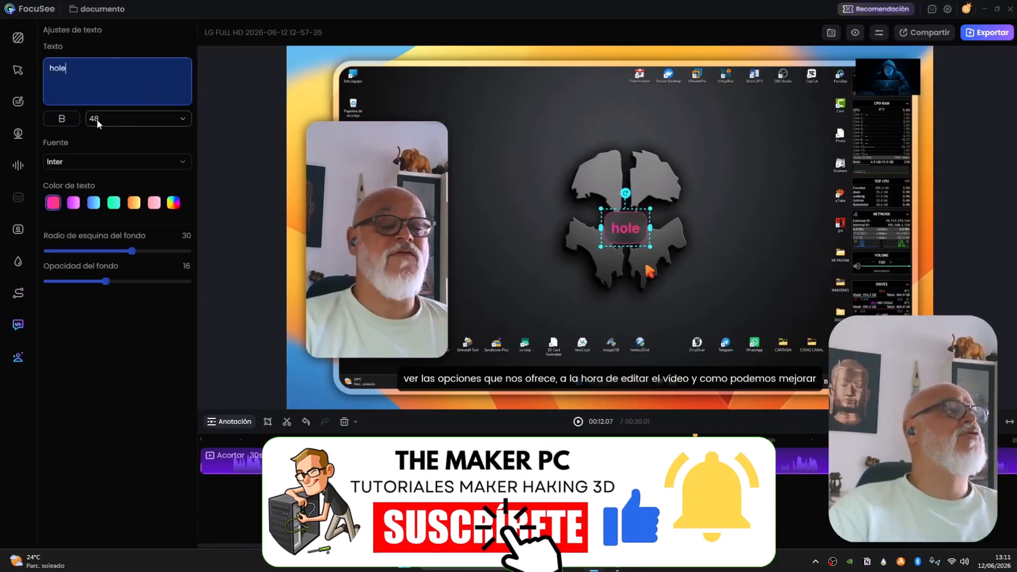
click(93, 202)
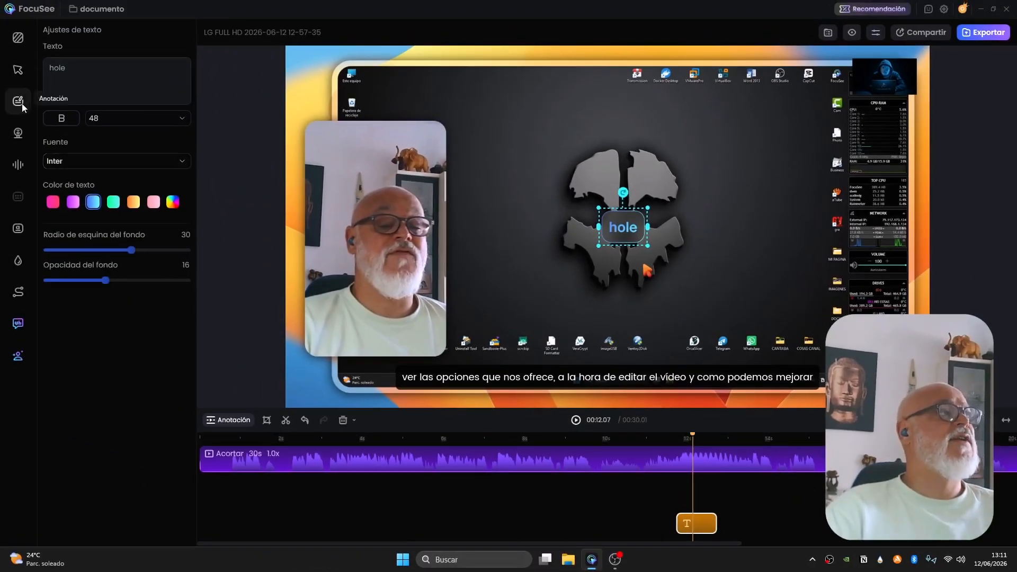
- Add a Destacar spotlight mask and enlarge and move it so that it surrounds the whole skull
click(22, 107)
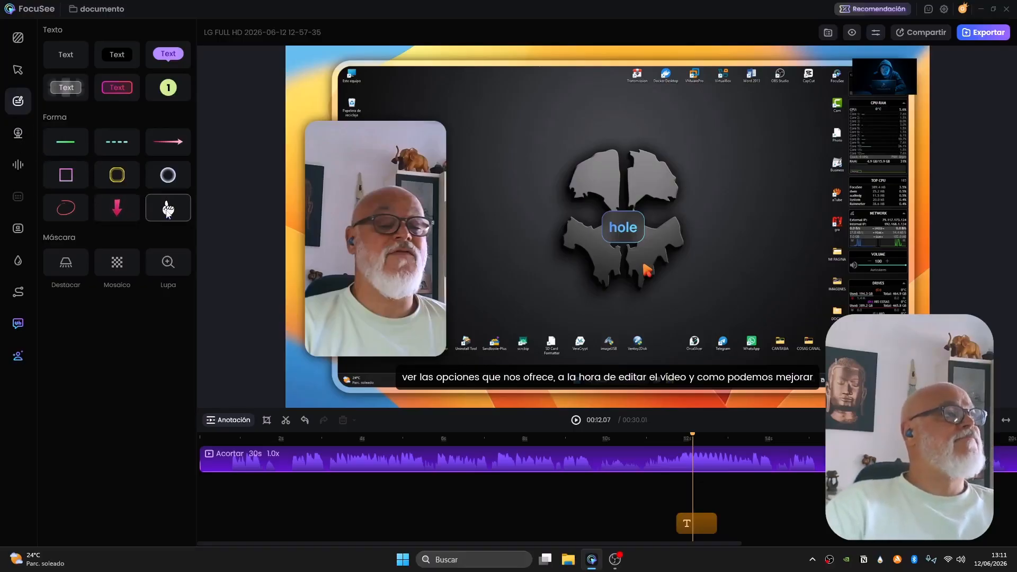
click(79, 273)
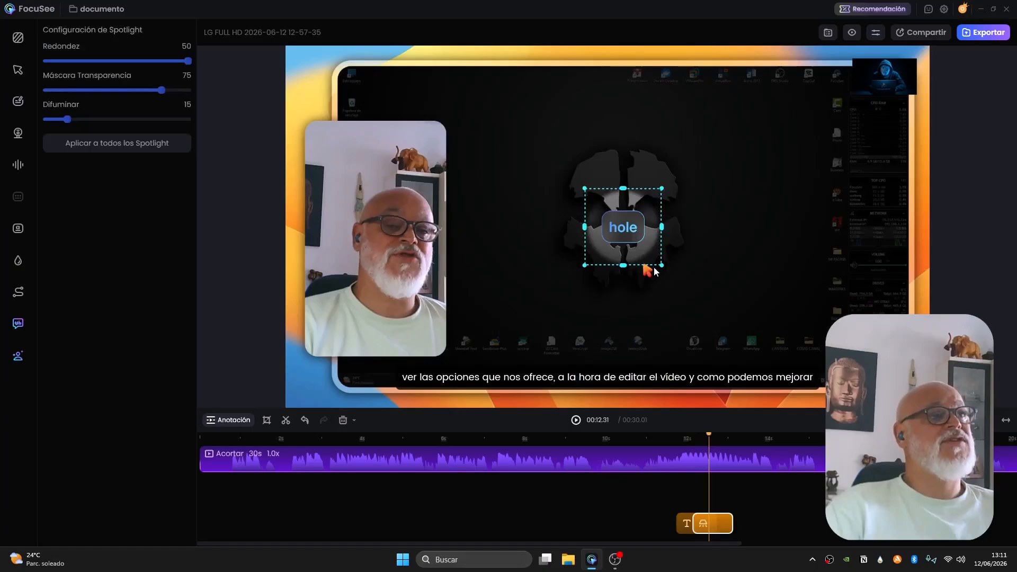
drag(662, 265, 733, 323)
drag(677, 288, 643, 235)
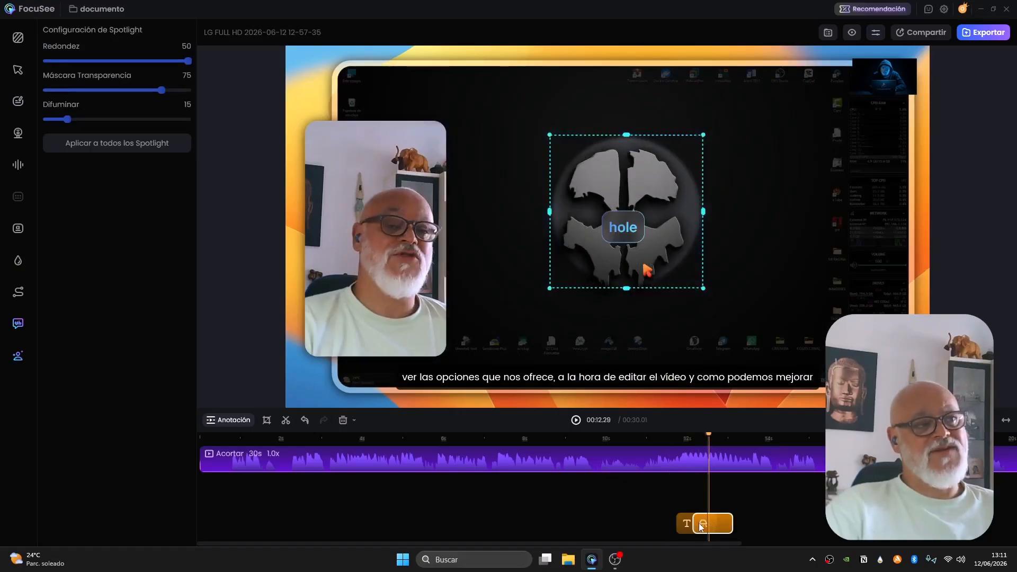
- Delete the "hole" text annotation and play the section of the video that has the spotlight
click(688, 523)
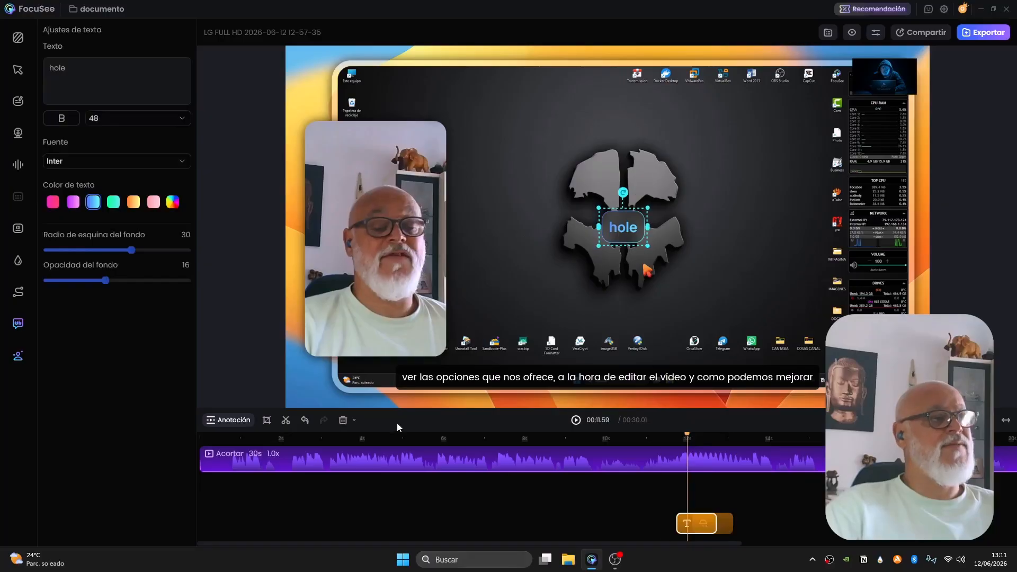
click(343, 421)
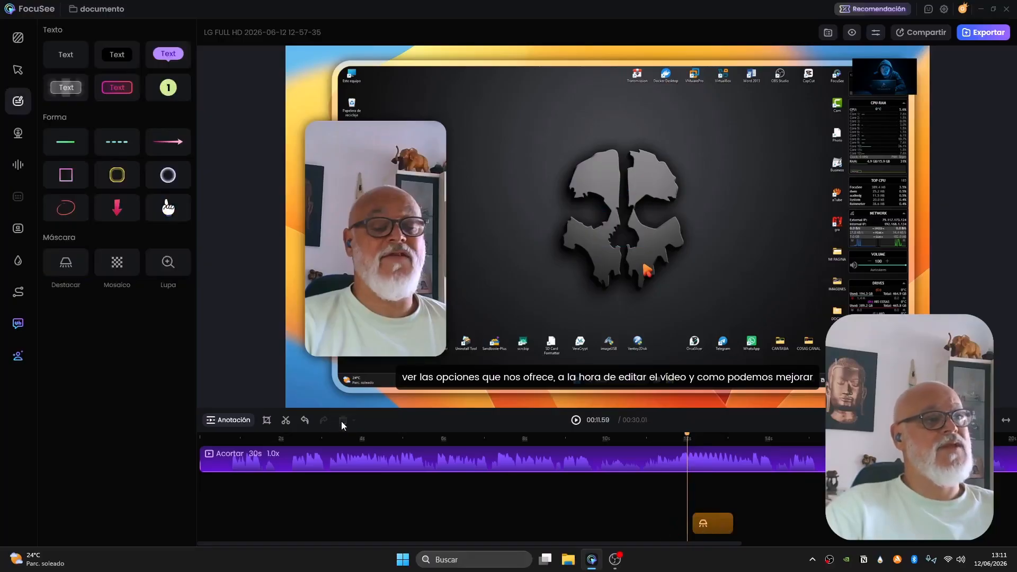
click(577, 420)
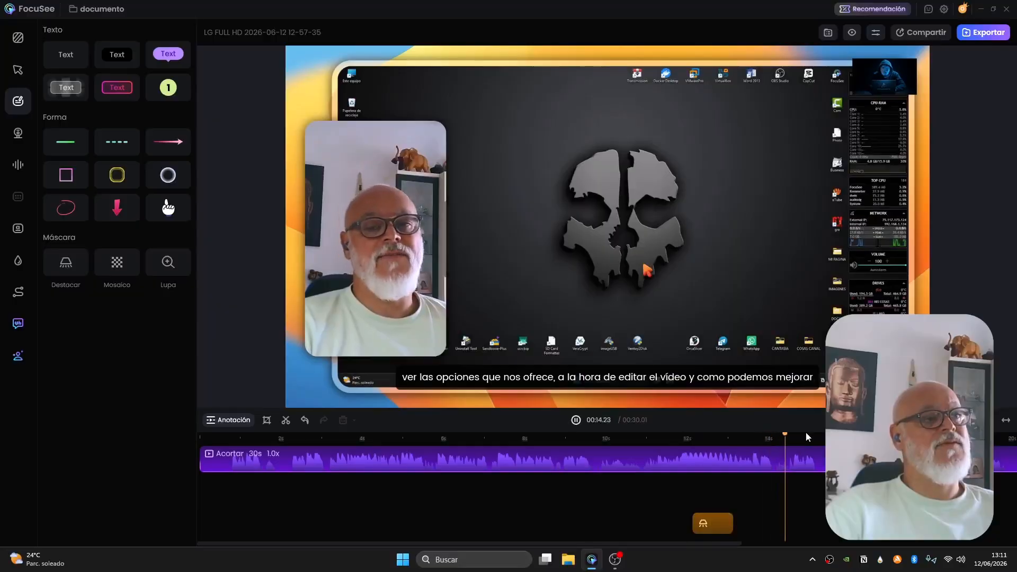
click(576, 420)
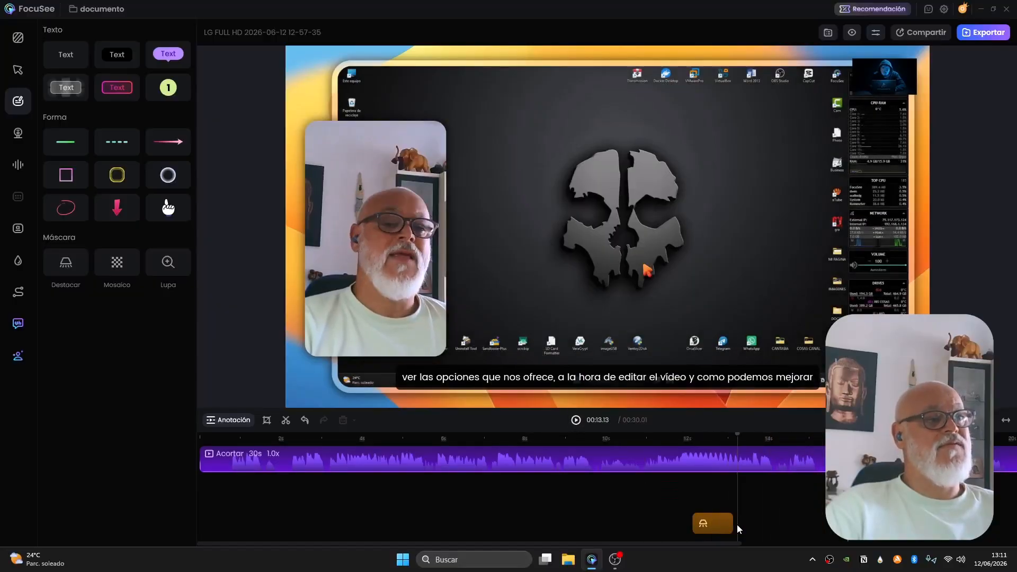
- Lengthen the spotlight clip on the timeline and play the video from about second 11 to preview it
click(710, 523)
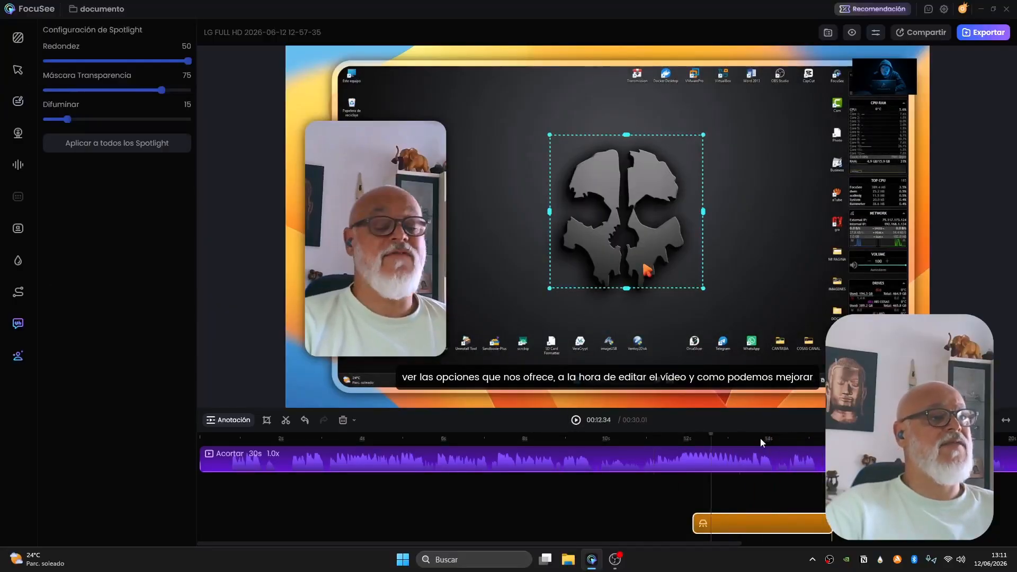
click(680, 486)
drag(681, 486, 651, 484)
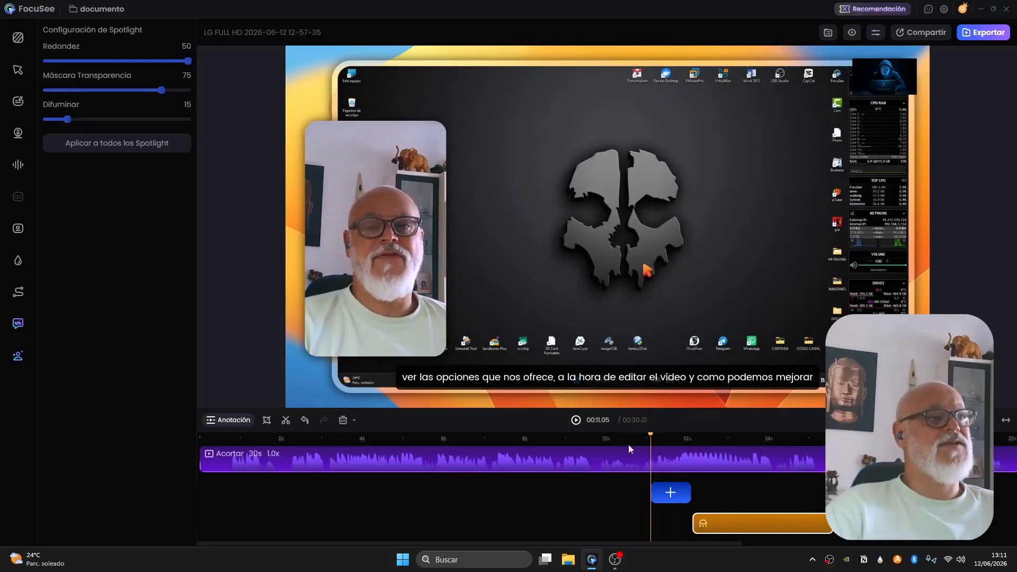
click(576, 420)
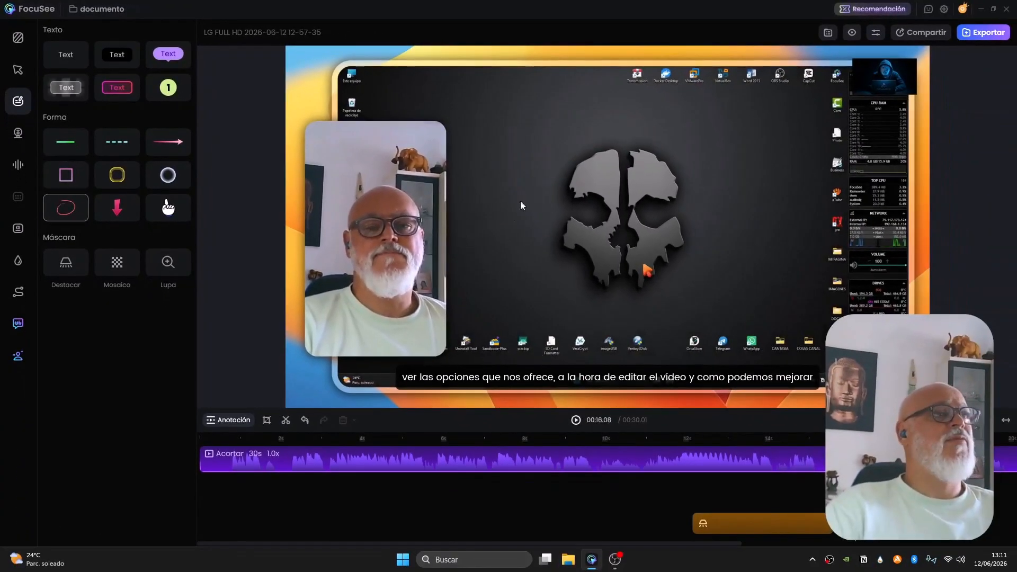
- Add the red hand-drawn circle shape over the skull and play that part of the video
click(67, 210)
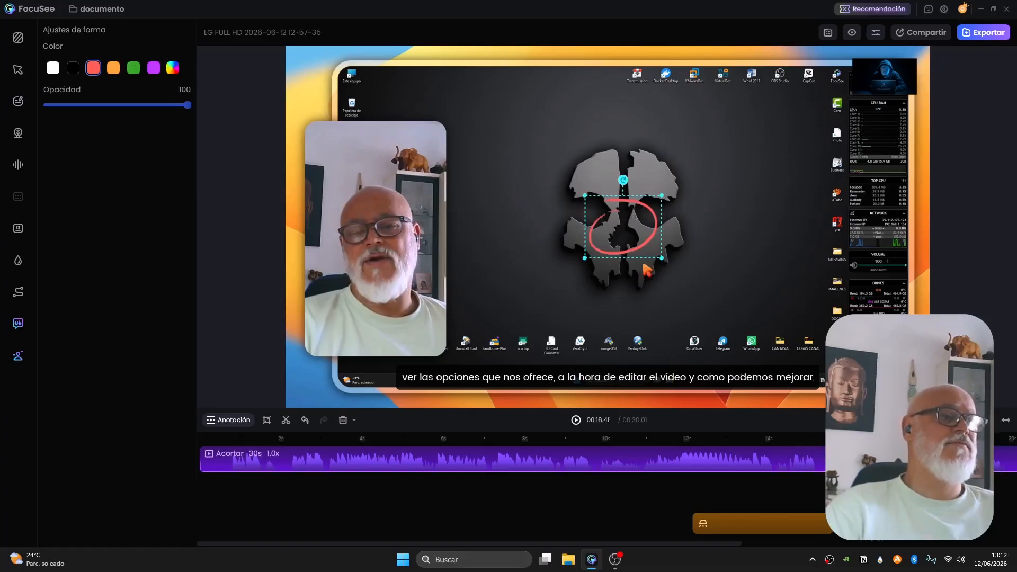
key(Escape)
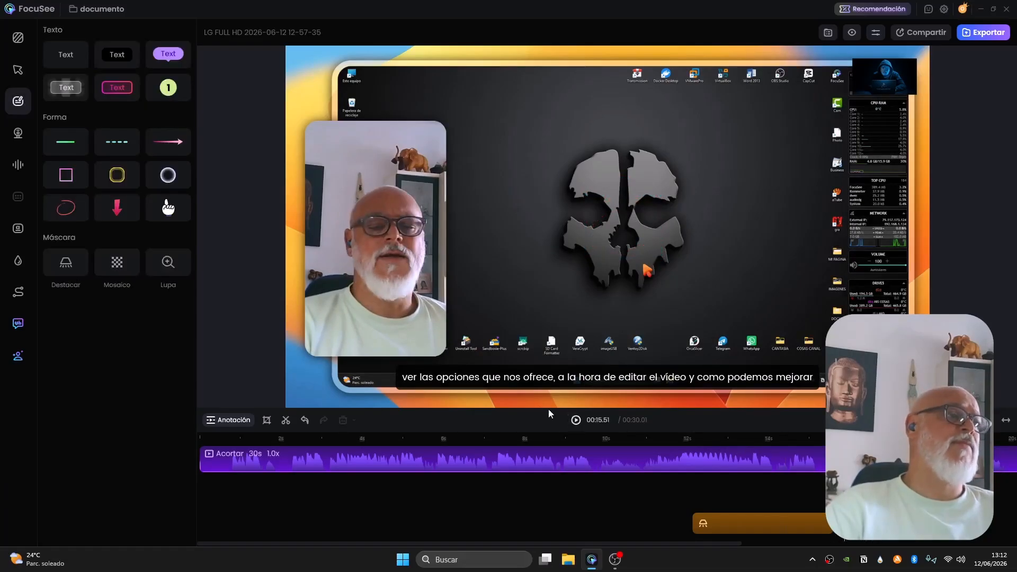
click(576, 420)
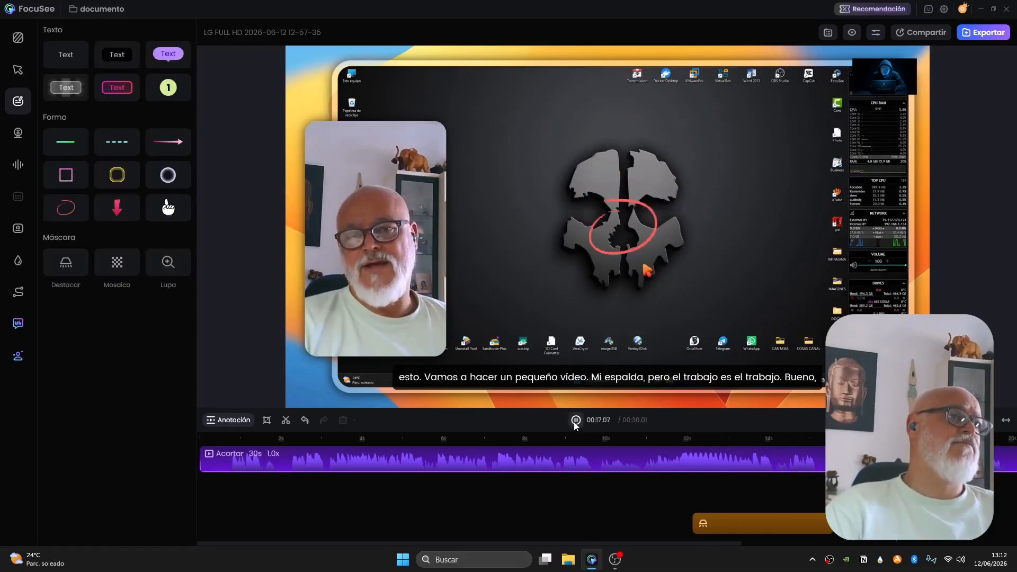
click(576, 420)
- Delete the spotlight mask and the red circle annotation from the timeline
click(20, 137)
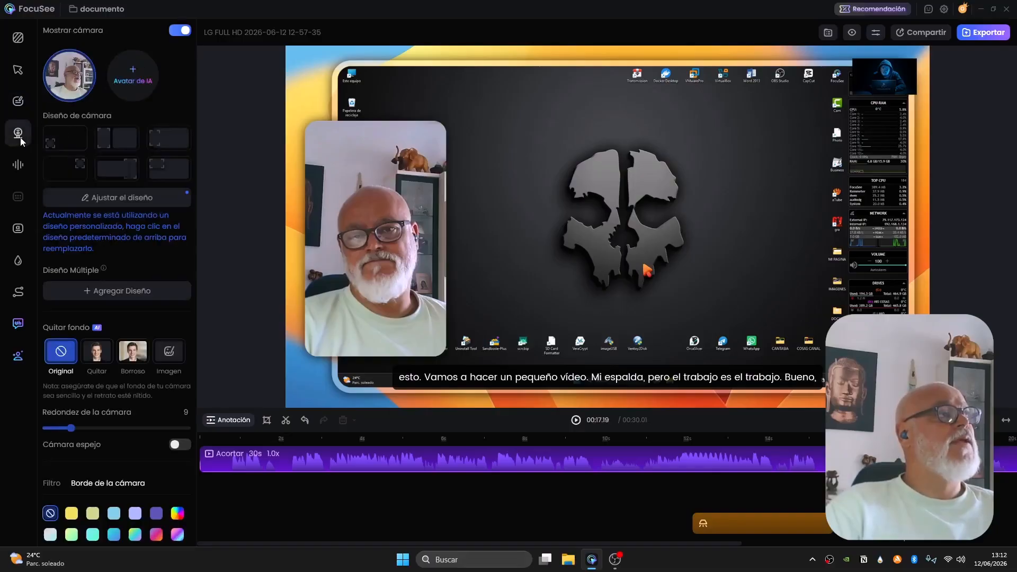
click(776, 438)
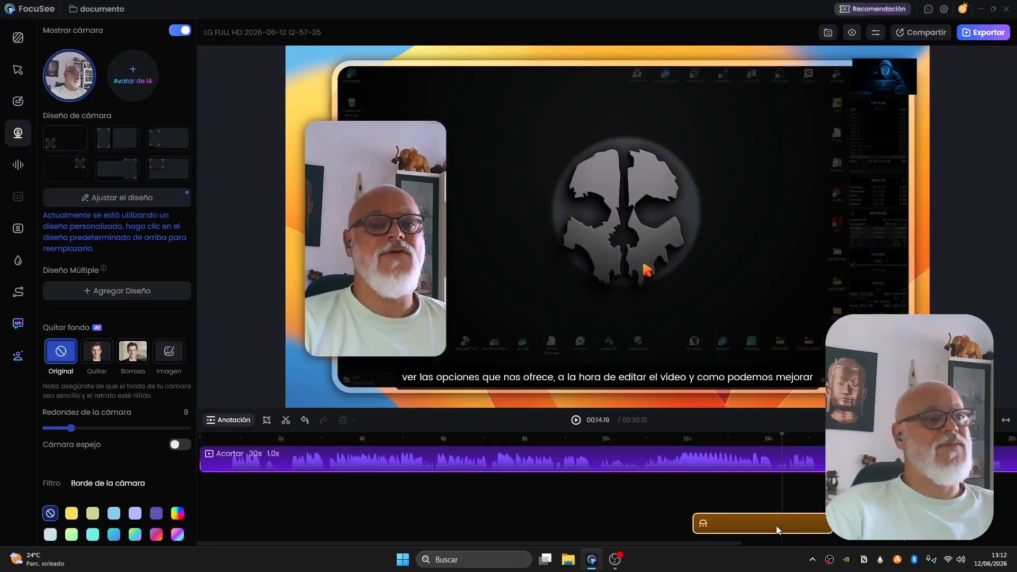
click(774, 523)
click(343, 420)
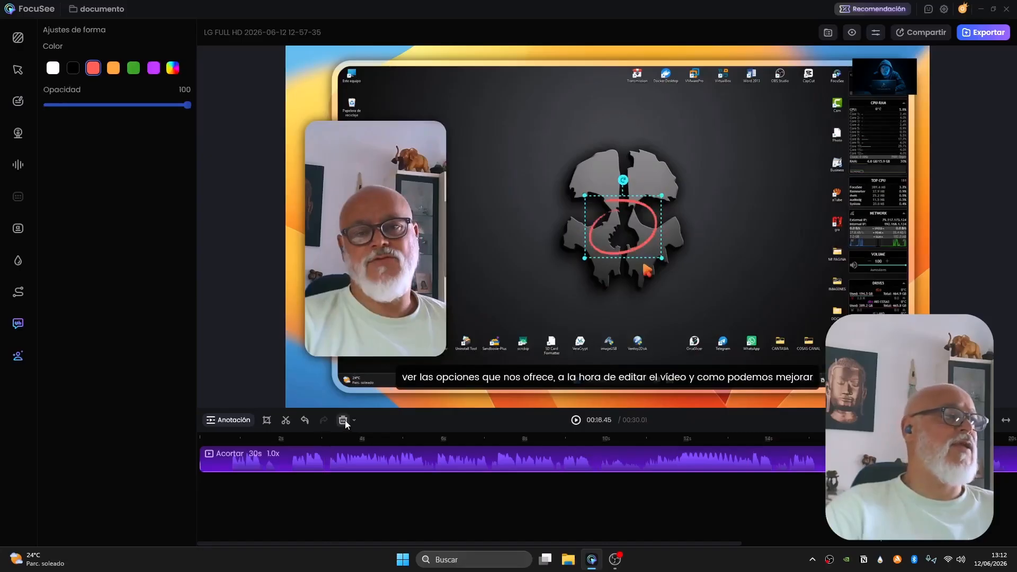
click(344, 420)
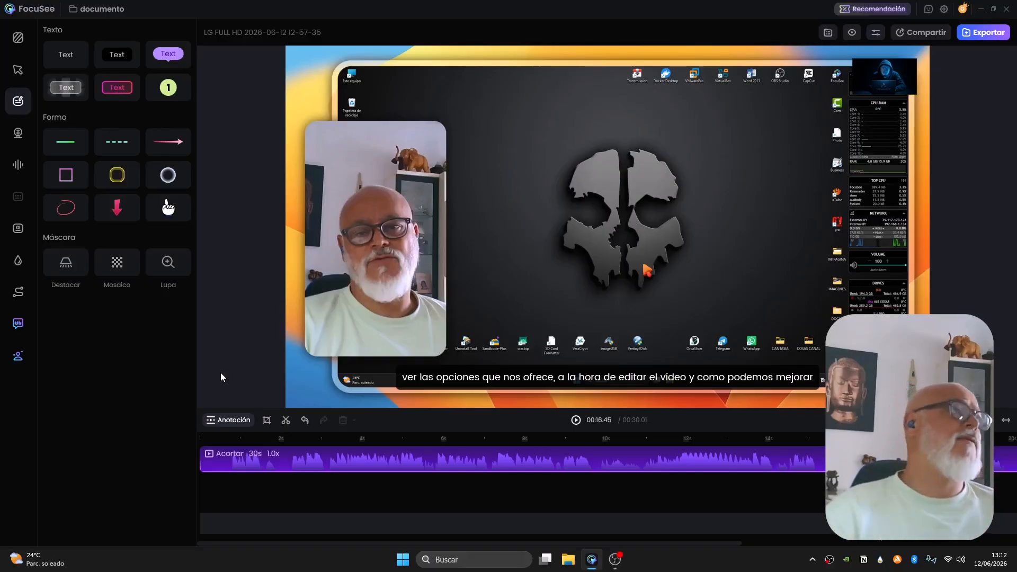
- Try the camera layout with the webcam beside the screen, and choose the one overlaying the webcam on the recording's upper-left corner
click(15, 138)
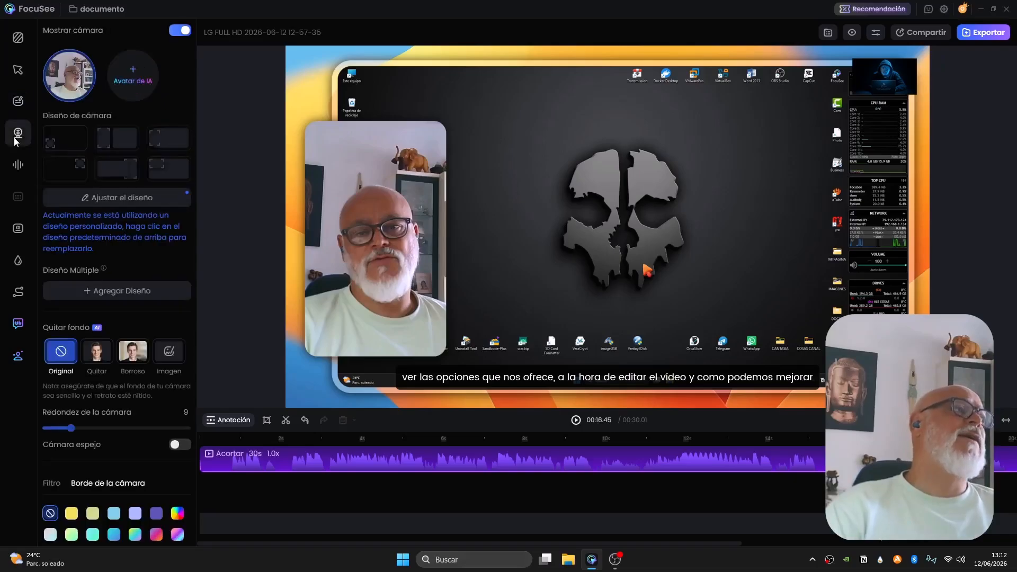
click(110, 140)
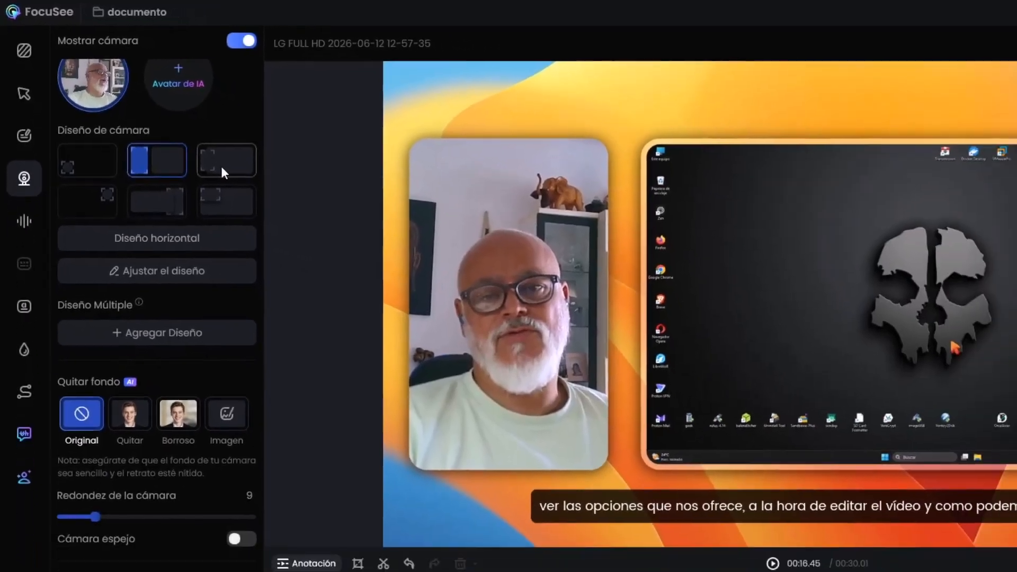
click(278, 210)
click(167, 111)
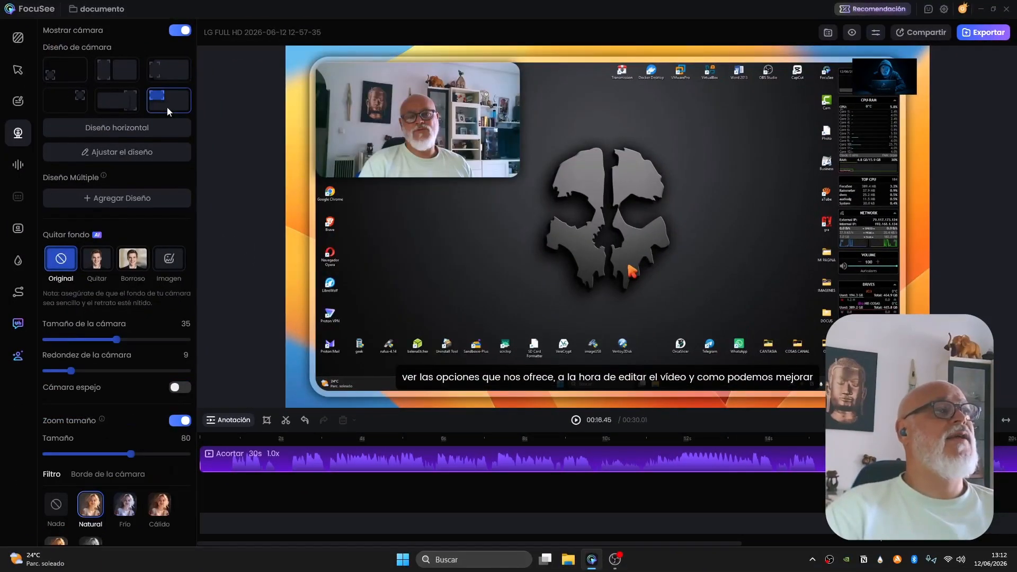
- Customize the camera layout by shrinking the webcam frame and placing it over the skull, and apply it
click(142, 152)
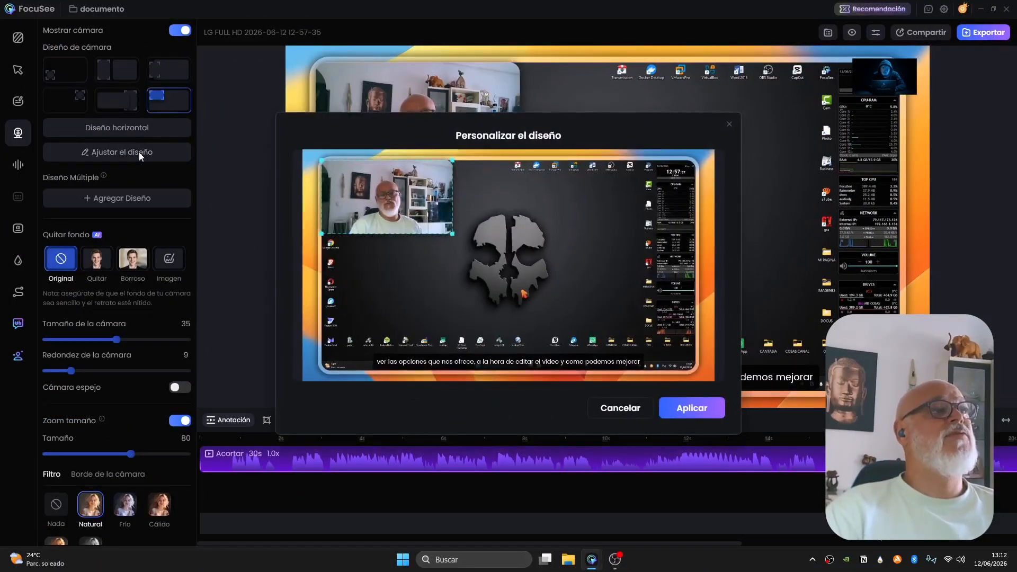
drag(405, 219, 435, 261)
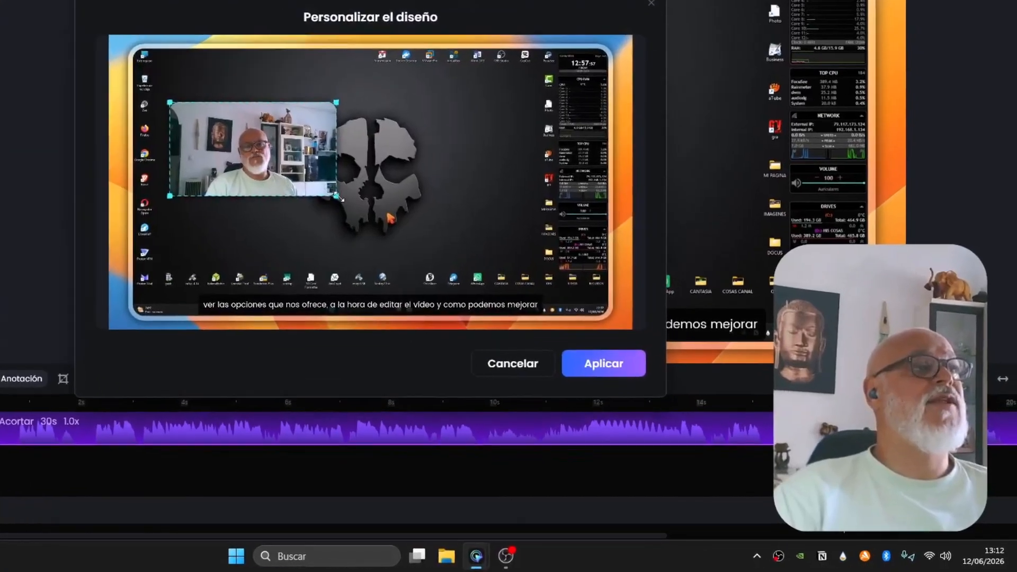
drag(332, 194, 255, 151)
drag(204, 124, 437, 214)
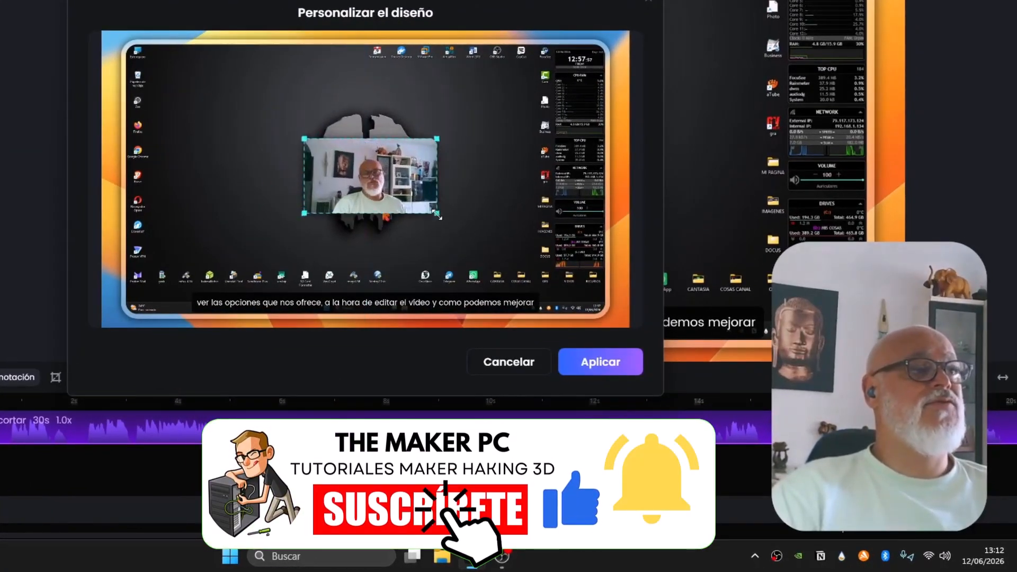
click(583, 356)
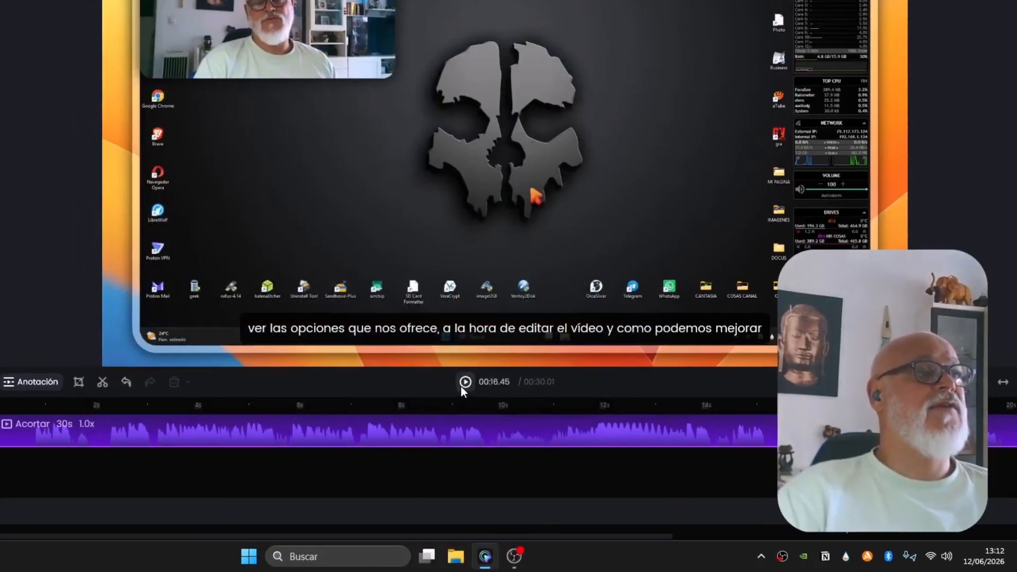
- Play the video from second 16 to about second 21 to preview the custom camera layout
click(452, 377)
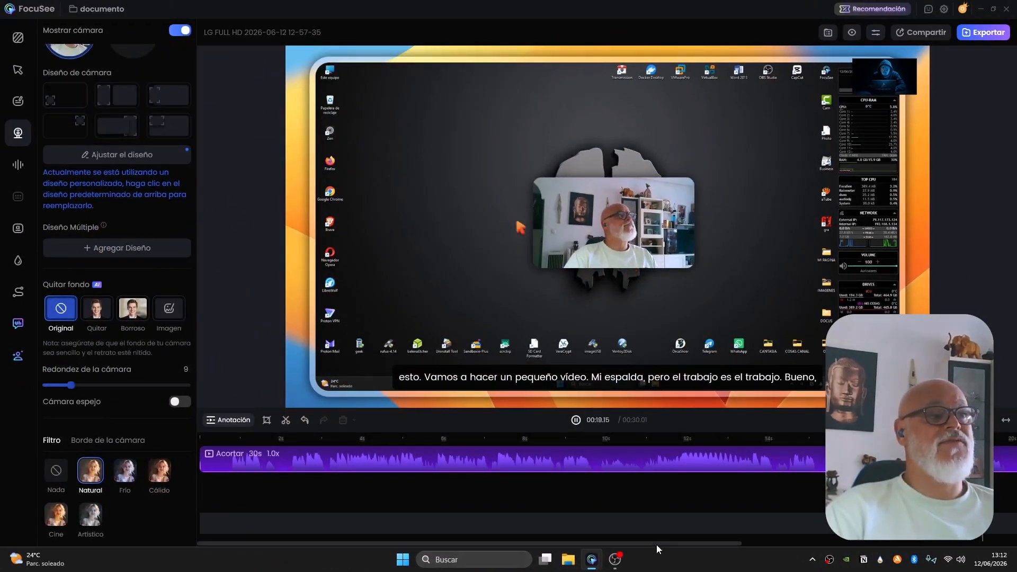
drag(656, 544, 783, 539)
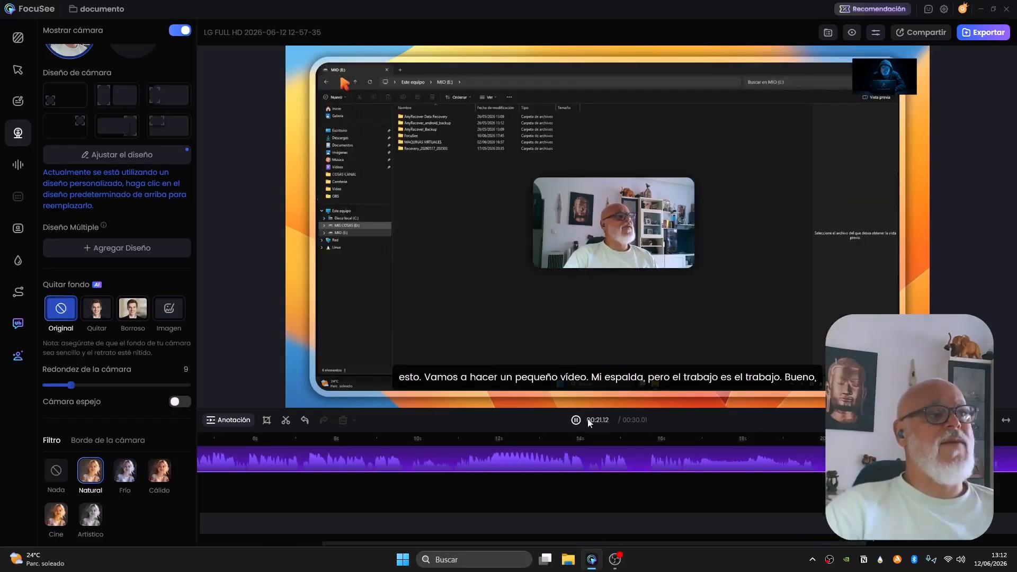
click(576, 420)
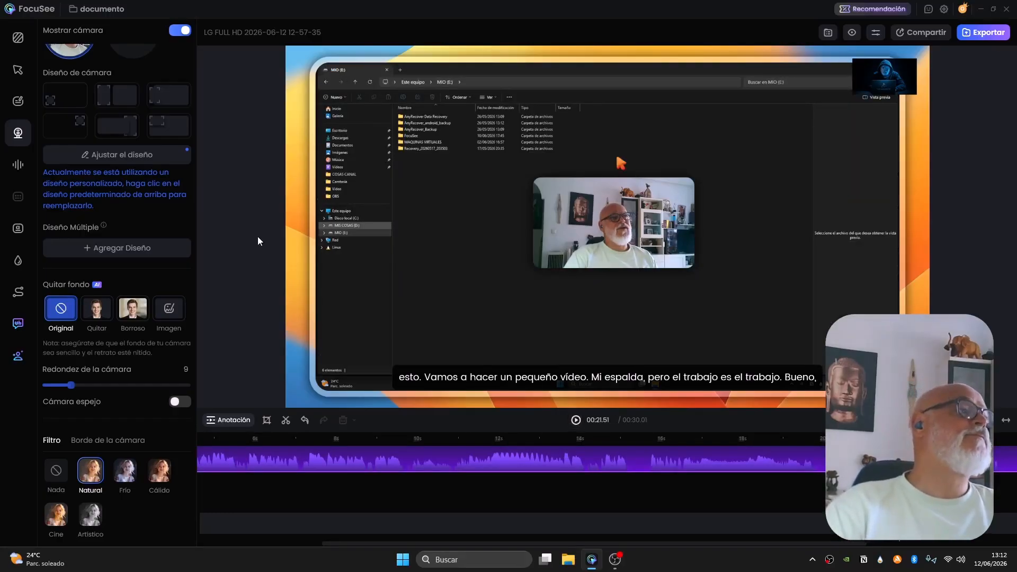
- Set the webcam frame's corner roundness to 17 and give it a pale yellow-green border
click(94, 313)
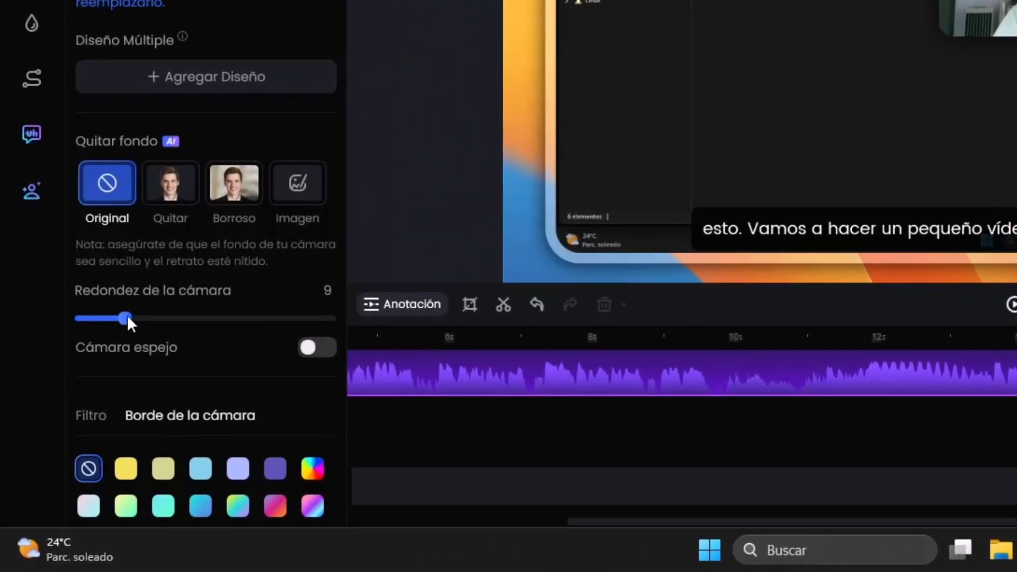
drag(127, 316, 247, 318)
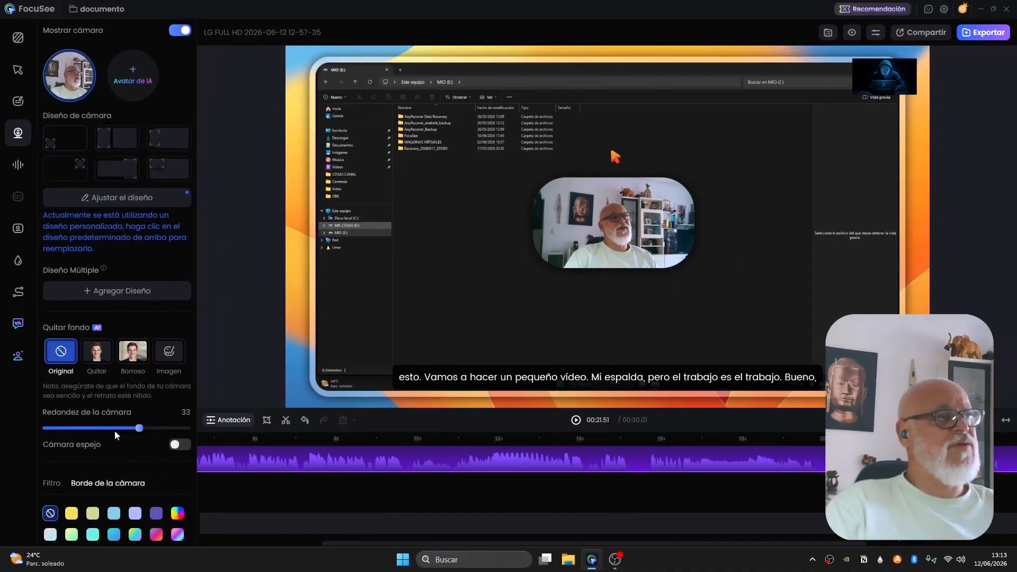
drag(115, 432, 96, 431)
click(93, 514)
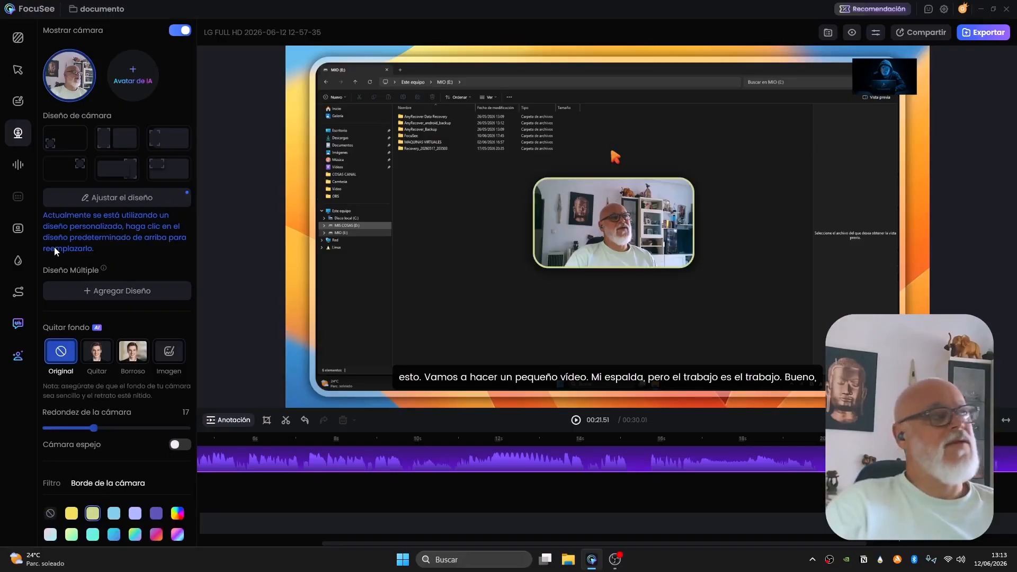
- Enable AI noise reduction for the microphone audio and play two short stretches of the video to check the sound
click(23, 167)
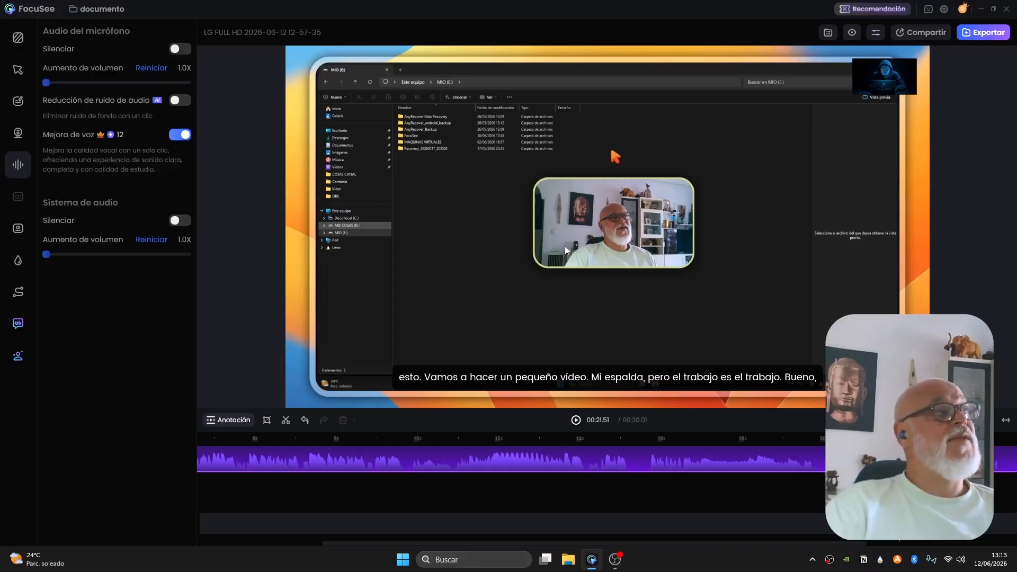
click(180, 101)
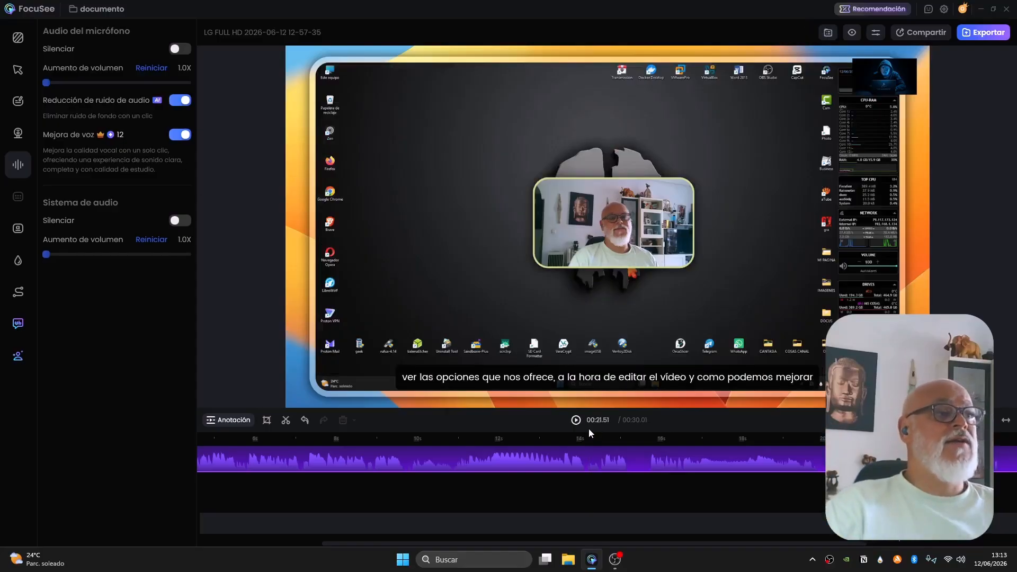
click(576, 422)
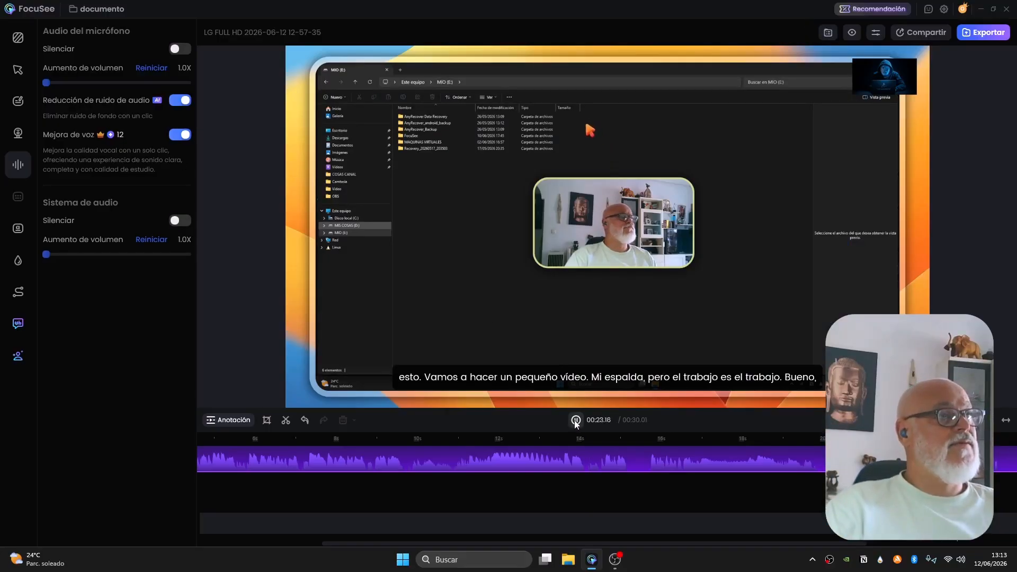
click(576, 421)
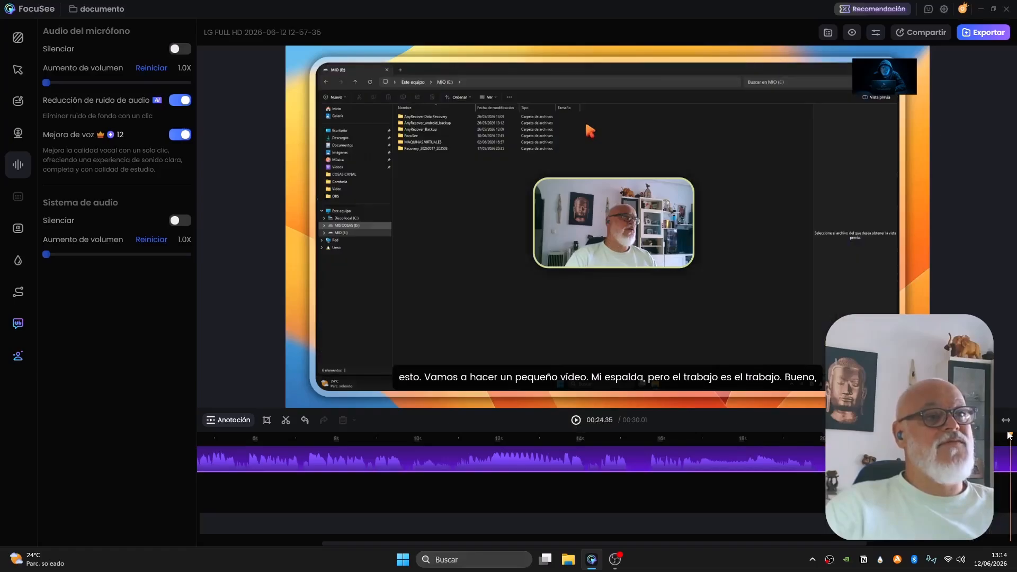
click(451, 440)
click(576, 421)
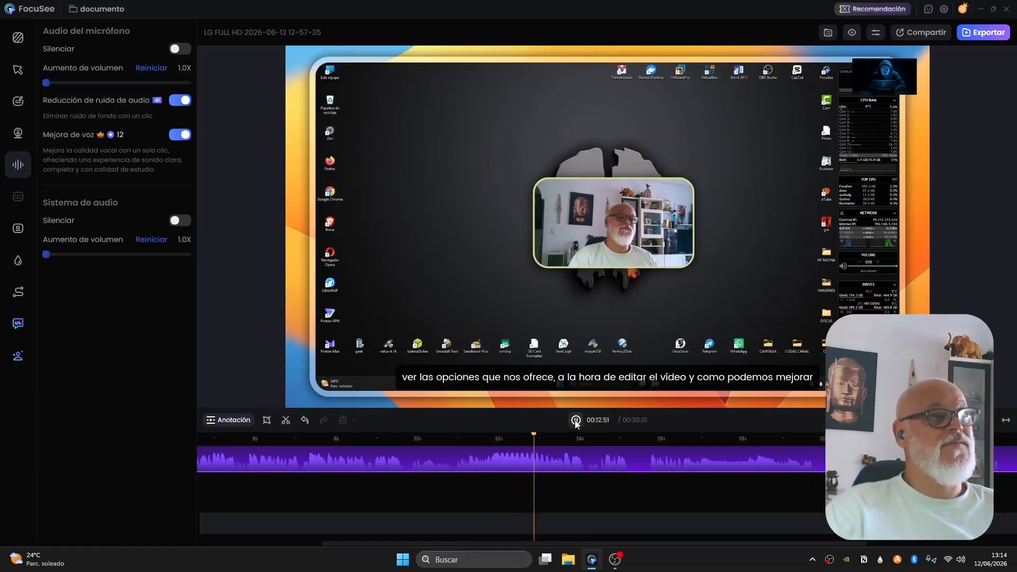
click(576, 421)
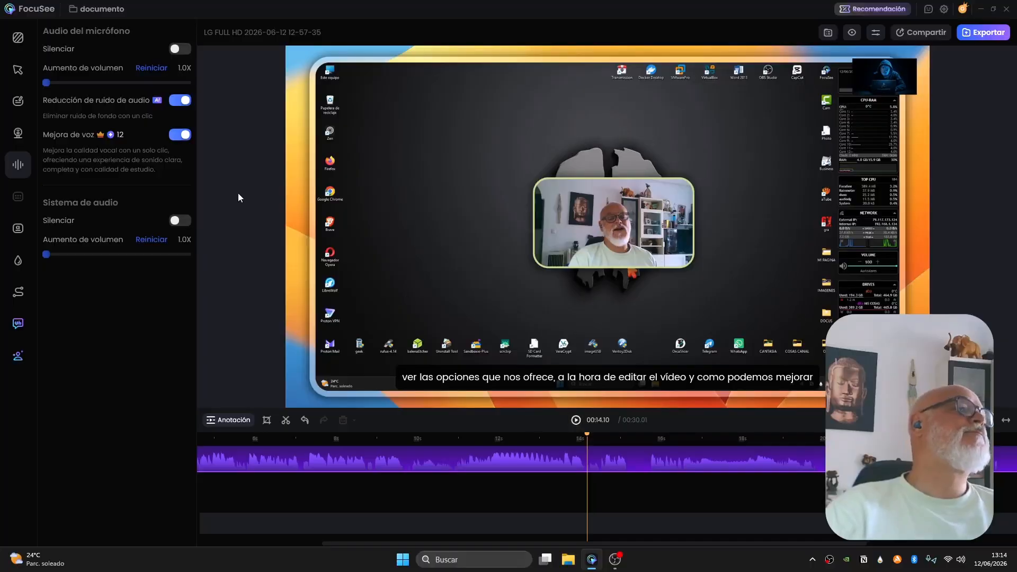
- Review the generated subtitle segments, jumping to those starting at 00:10.33 and 00:16.48 to compare them with the preview
click(20, 231)
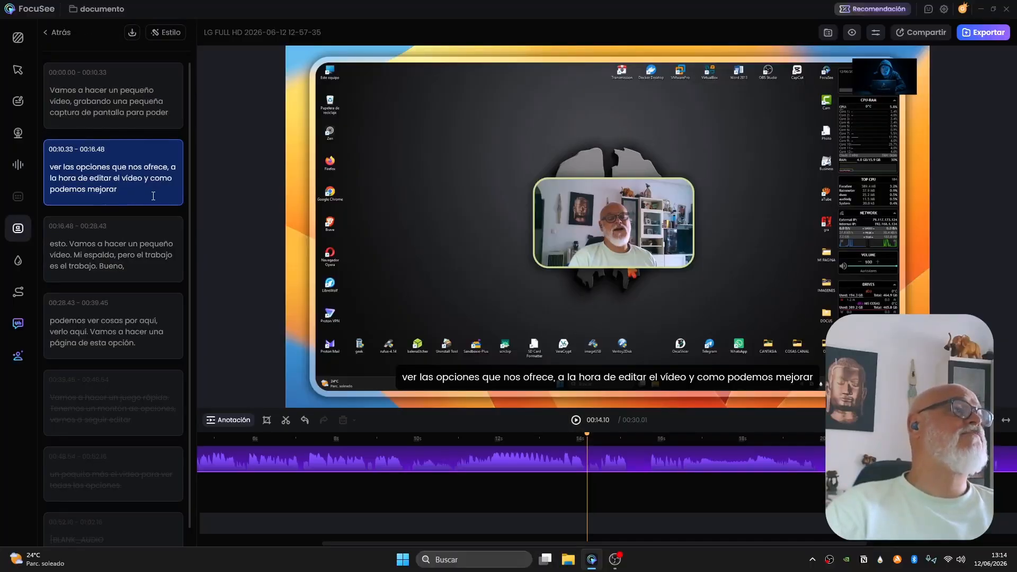
scroll(153, 199, down, 1)
scroll(151, 195, up, 1)
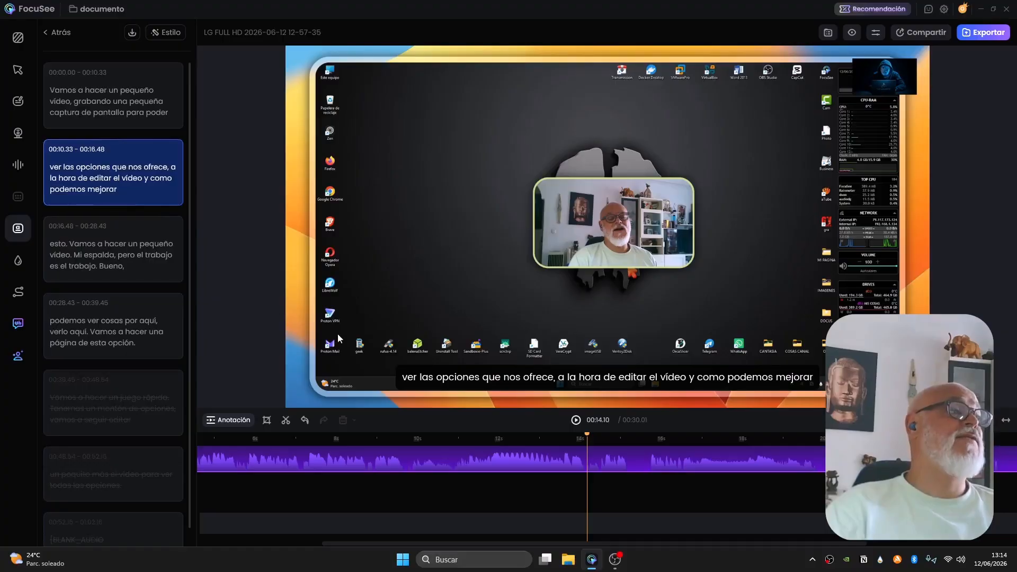
click(129, 178)
click(470, 378)
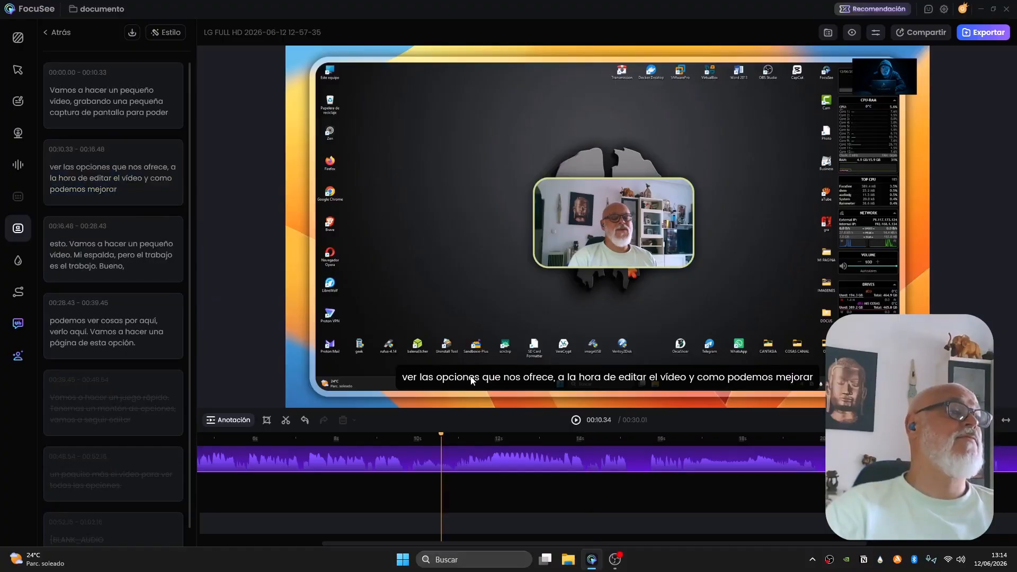
scroll(52, 312, down, 1)
scroll(52, 311, up, 1)
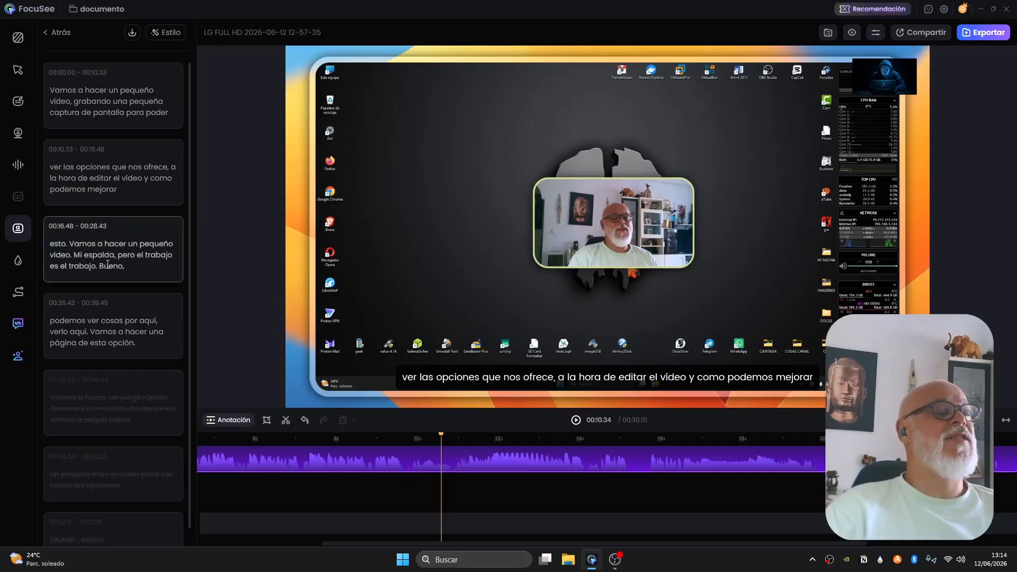
scroll(106, 266, down, 1)
scroll(106, 266, up, 1)
scroll(50, 259, down, 1)
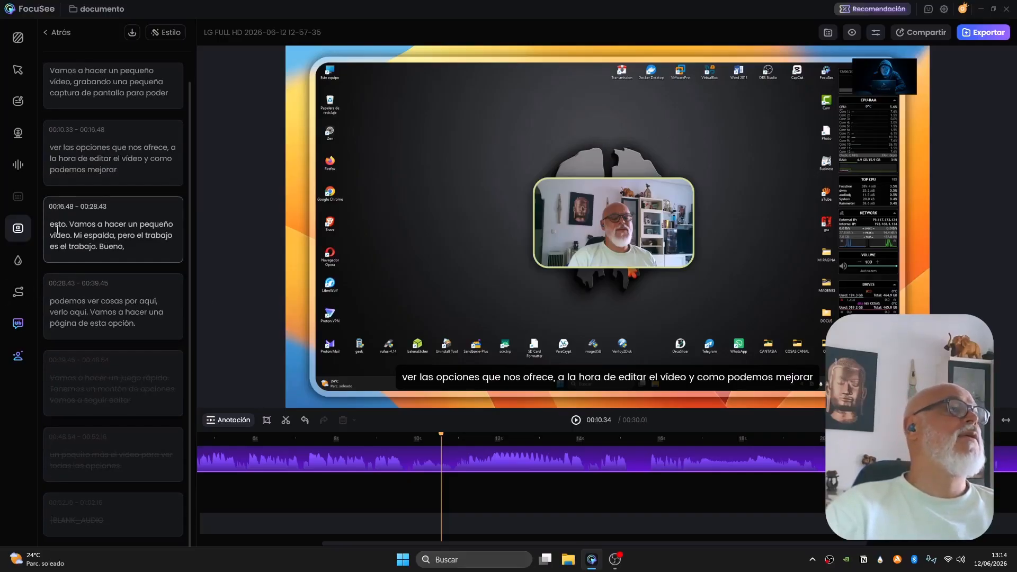
scroll(50, 258, up, 1)
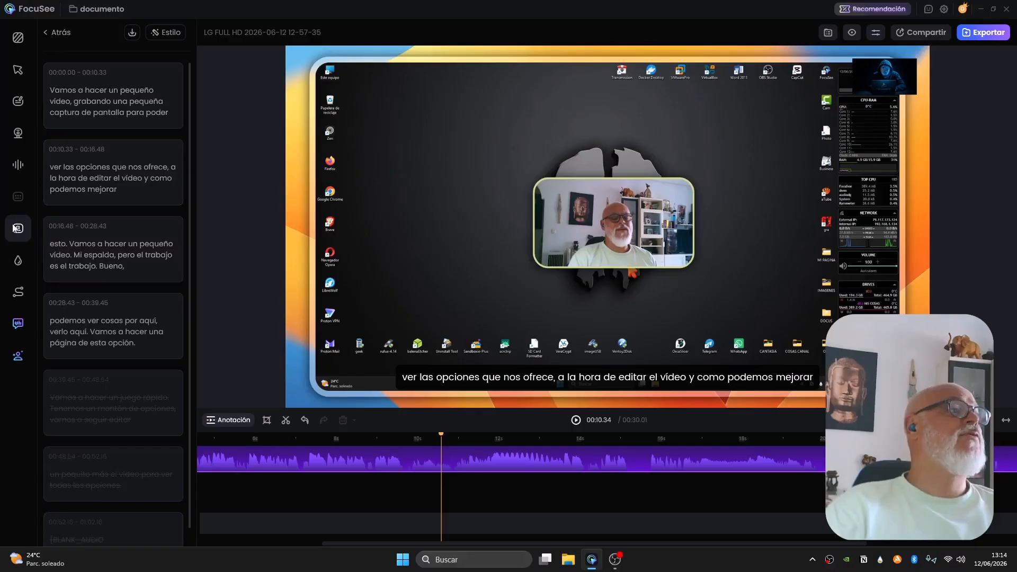
click(81, 241)
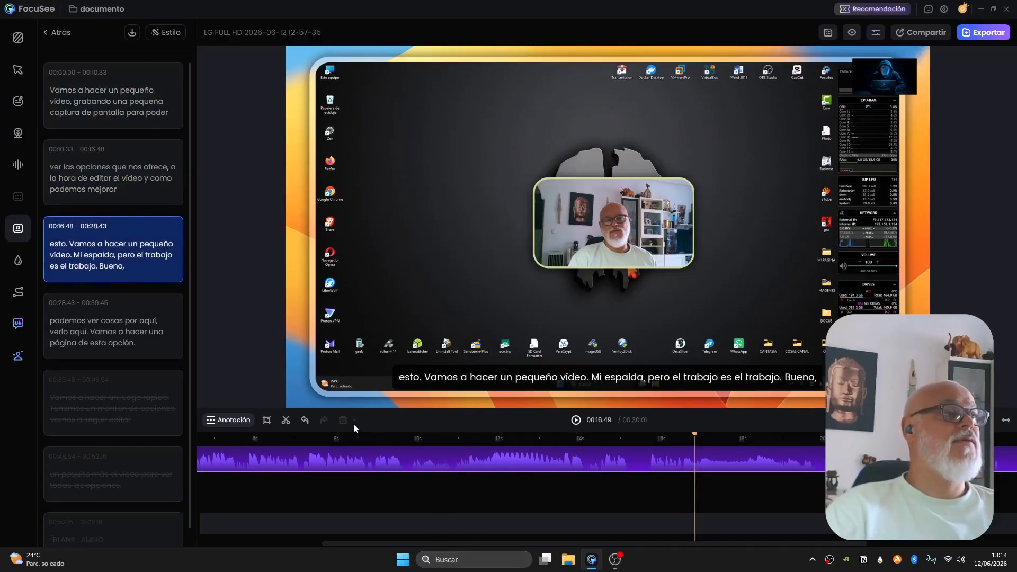
scroll(121, 260, down, 1)
scroll(127, 227, up, 1)
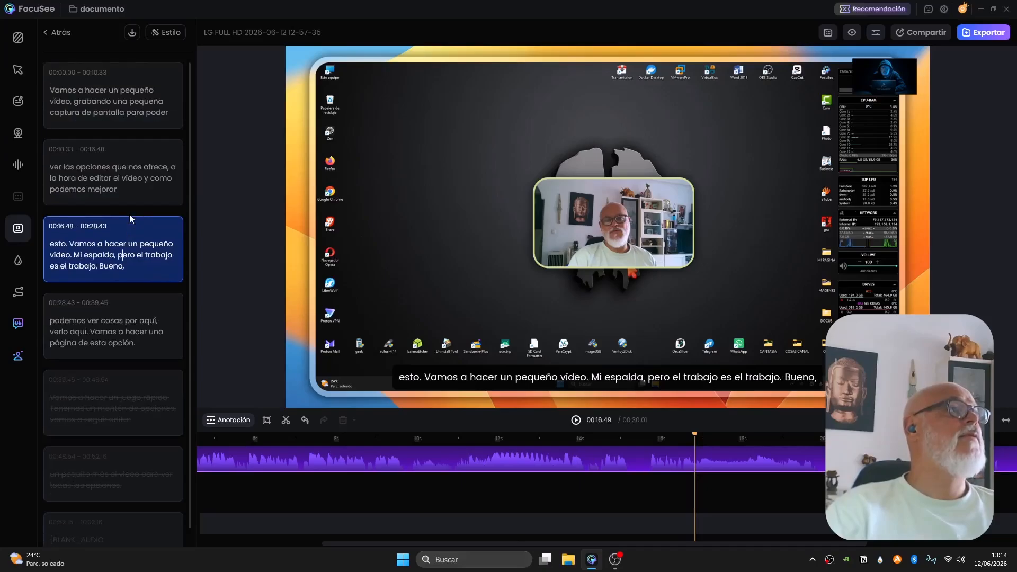
- View the subtitle export options without exporting, and switch the subtitles off and back on
click(135, 35)
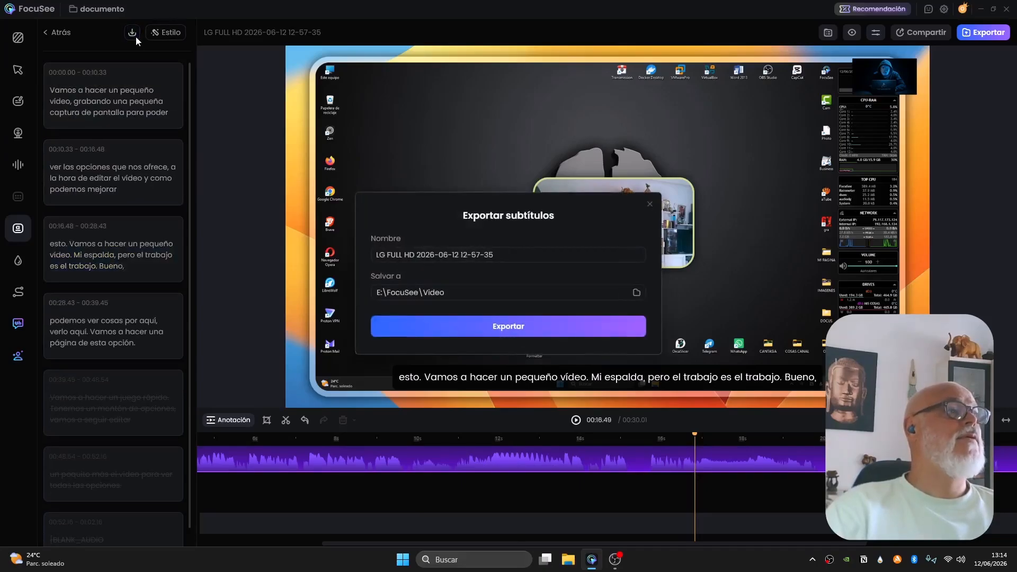
click(651, 204)
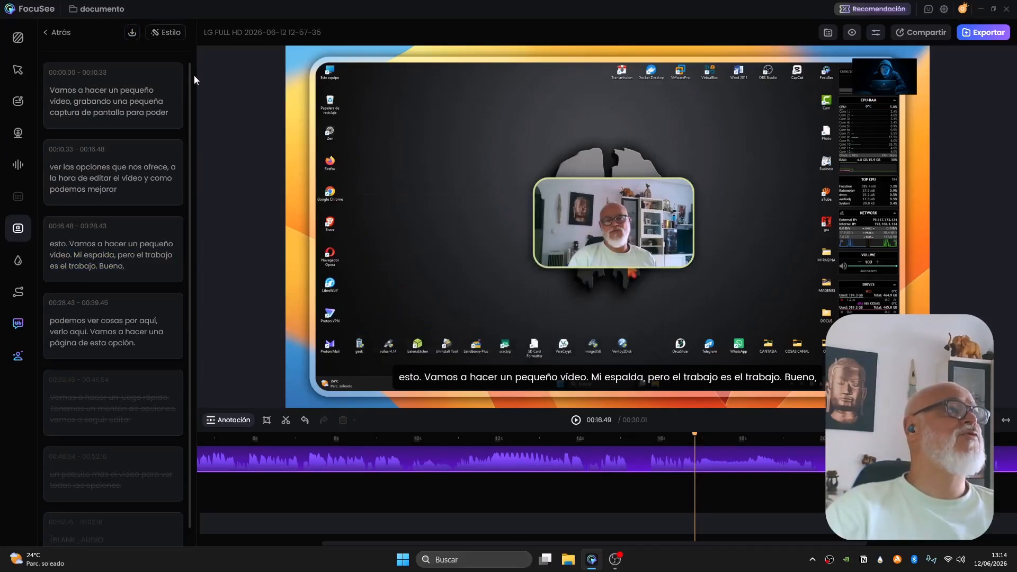
click(167, 33)
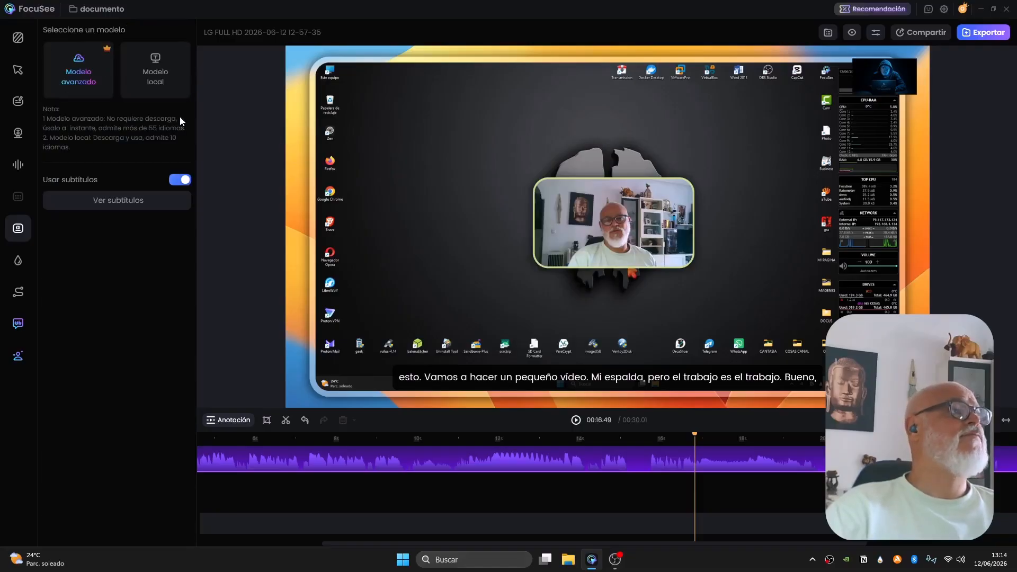
click(179, 180)
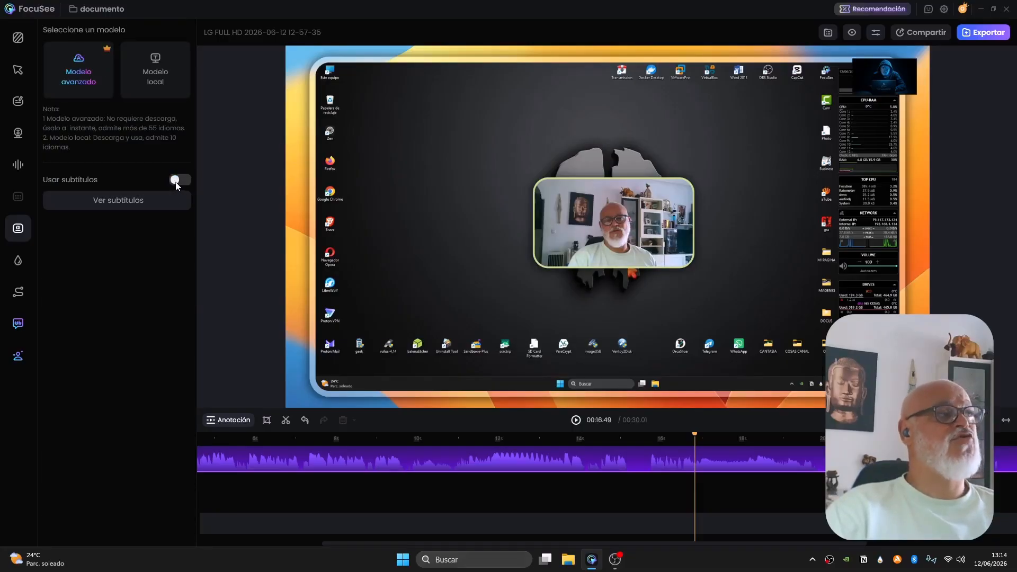
click(180, 180)
- Delete the word "mejorar" from the end of the subtitle segment starting at 00:10.33
click(158, 200)
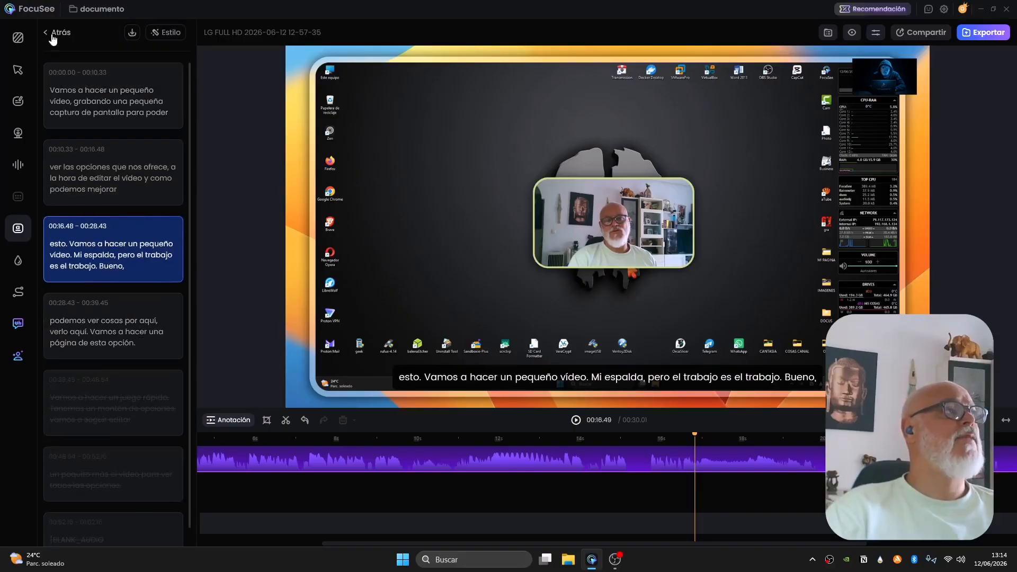
click(107, 181)
click(131, 191)
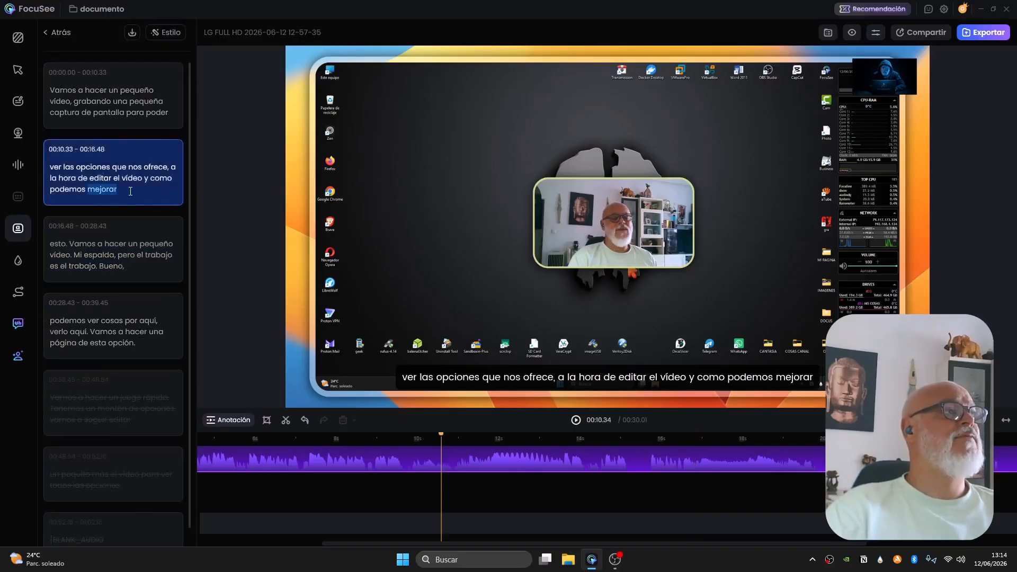
key(BackSpace)
key(BackSpace)
key(BackSpace)
key(BackSpace)
key(BackSpace)
key(BackSpace)
key(BackSpace)
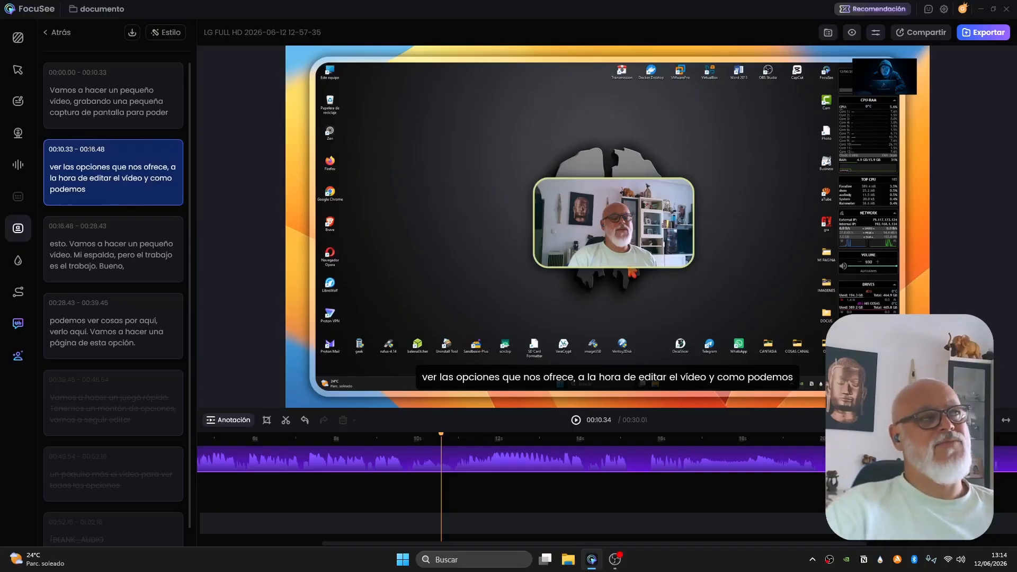
- Check the watermark settings and browse the Imágenes folder for a replacement watermark image, leaving the current one in place
click(18, 261)
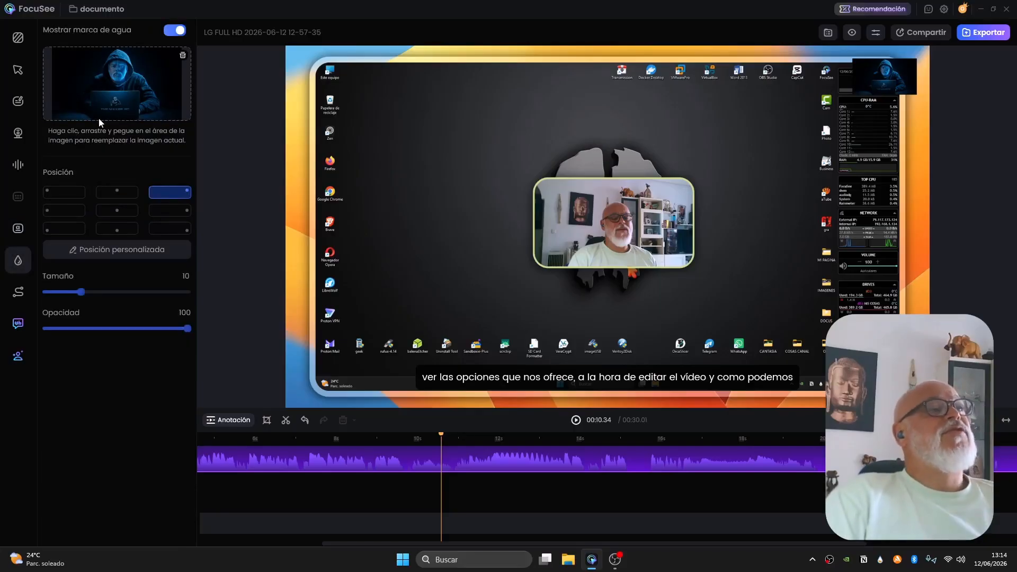
click(136, 83)
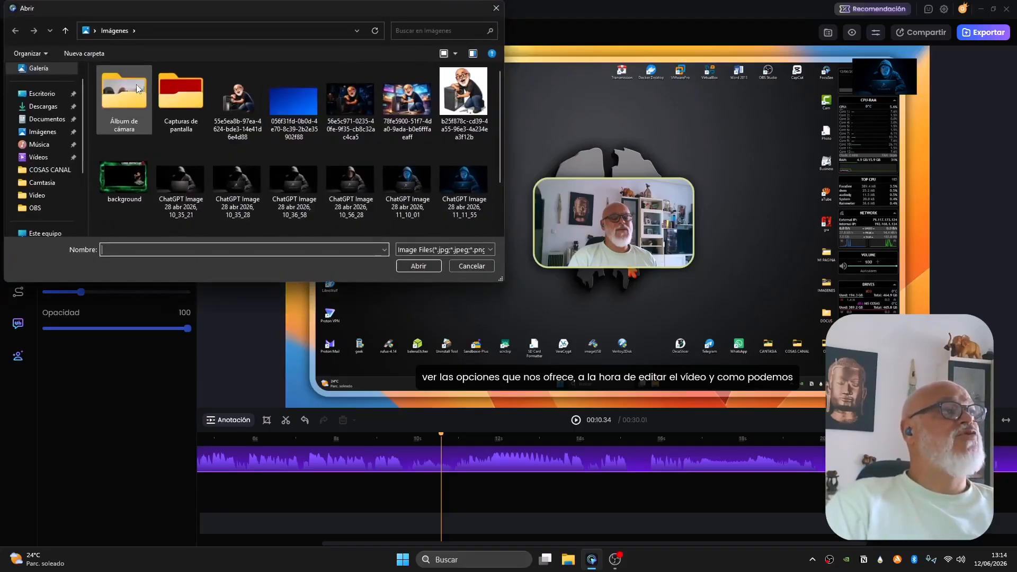
double_click(407, 183)
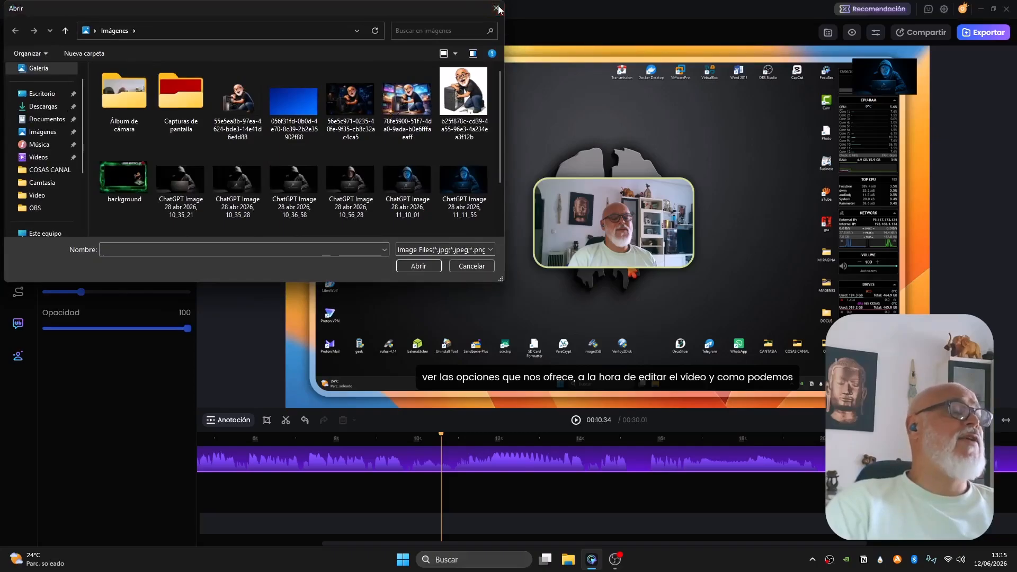
click(99, 100)
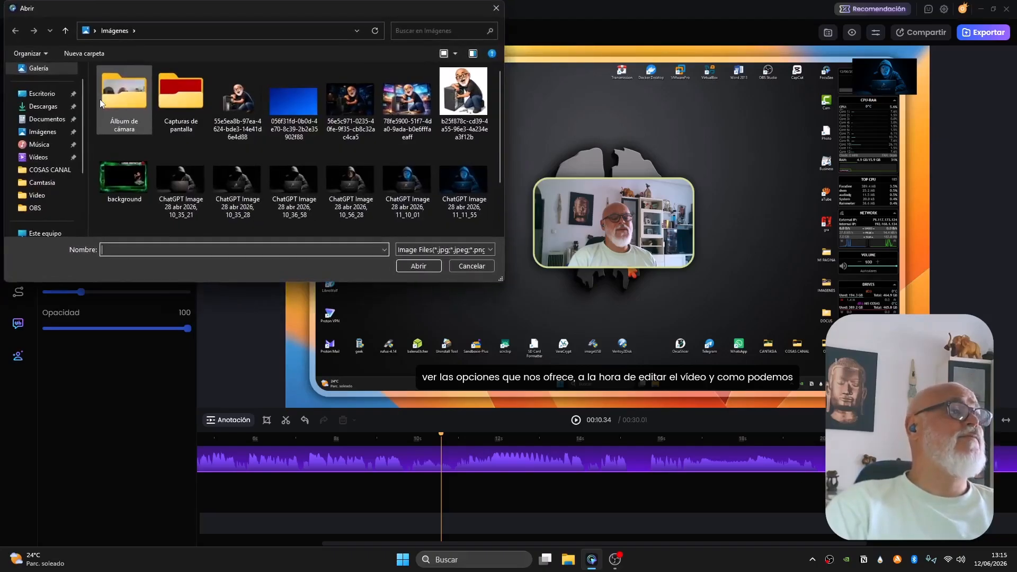
click(497, 8)
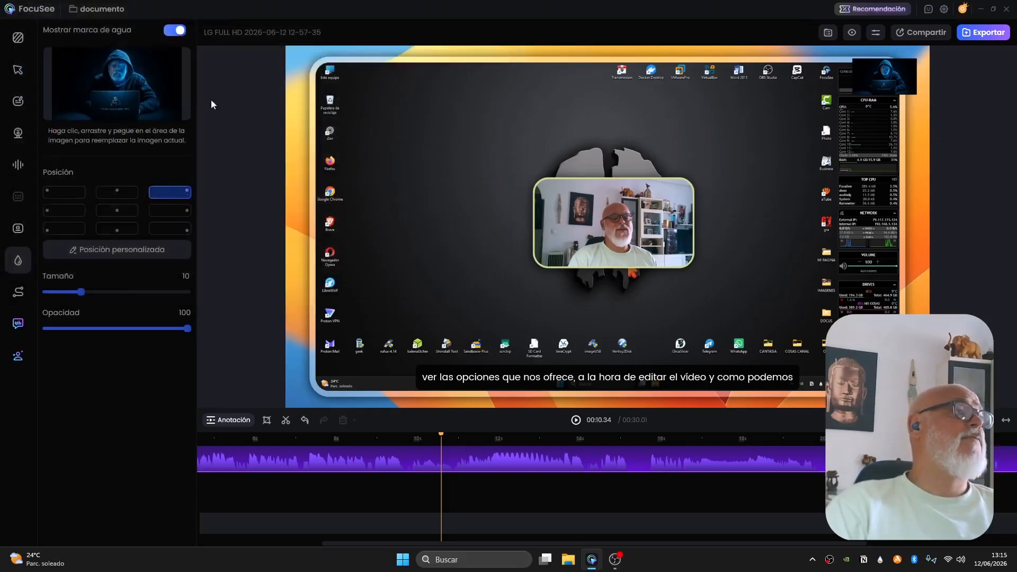
- Move the watermark to the top-centre preset position, and try out the custom position editor without applying it
click(117, 191)
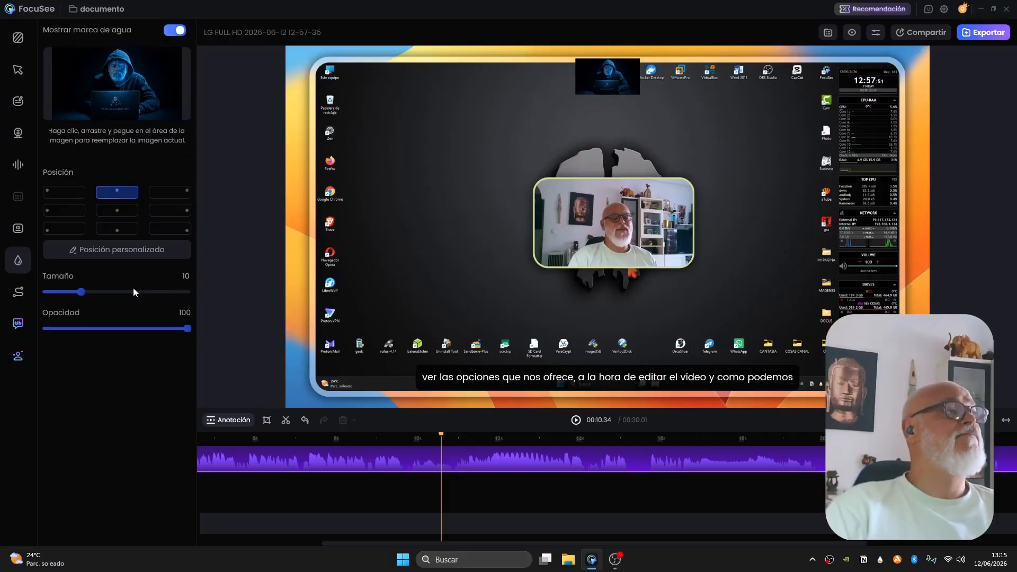
click(132, 252)
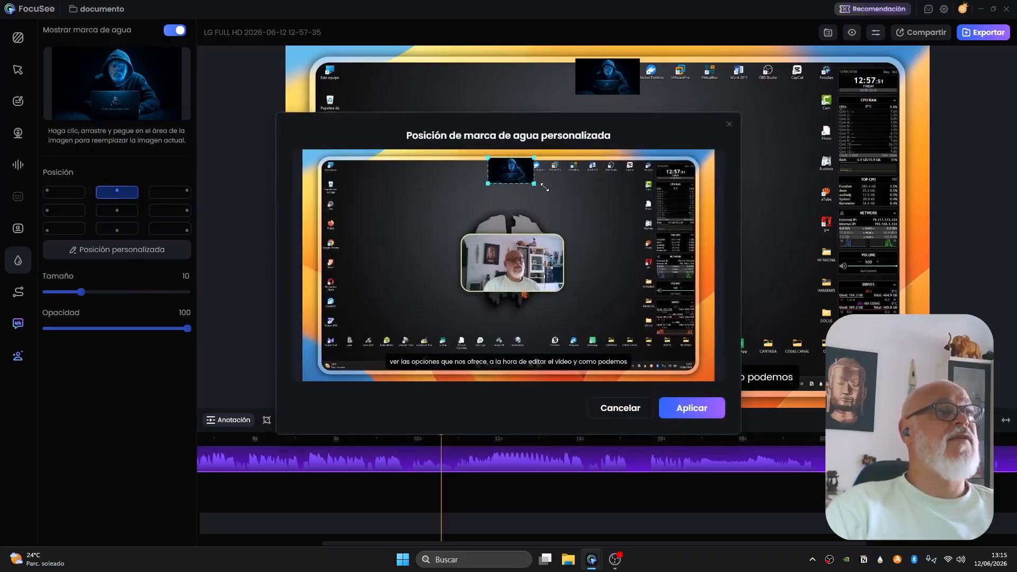
drag(545, 188, 498, 193)
click(634, 411)
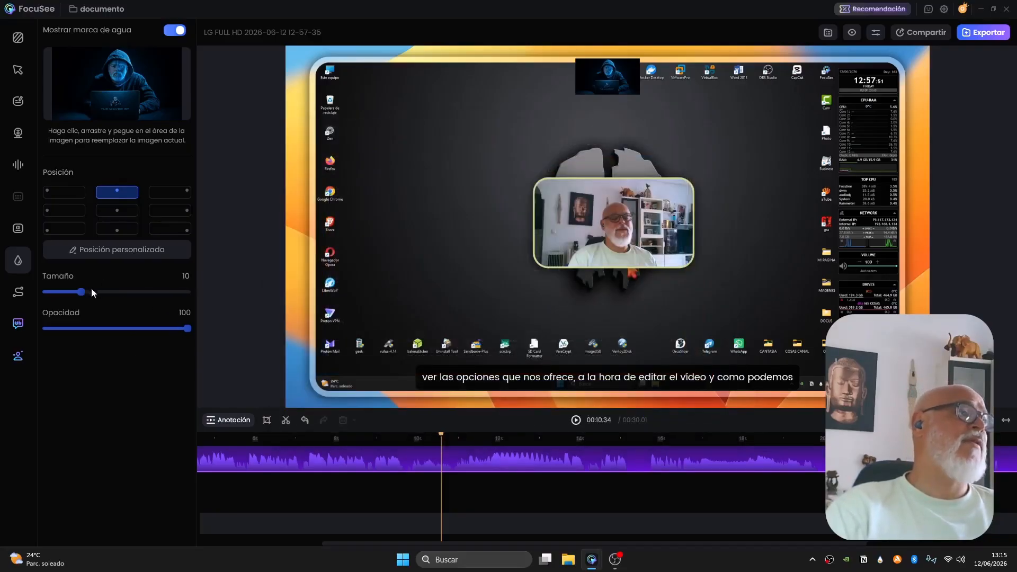
- View the motion blur and cursor movement settings, and add a zoom effect at about second 9.5 of the timeline
click(19, 297)
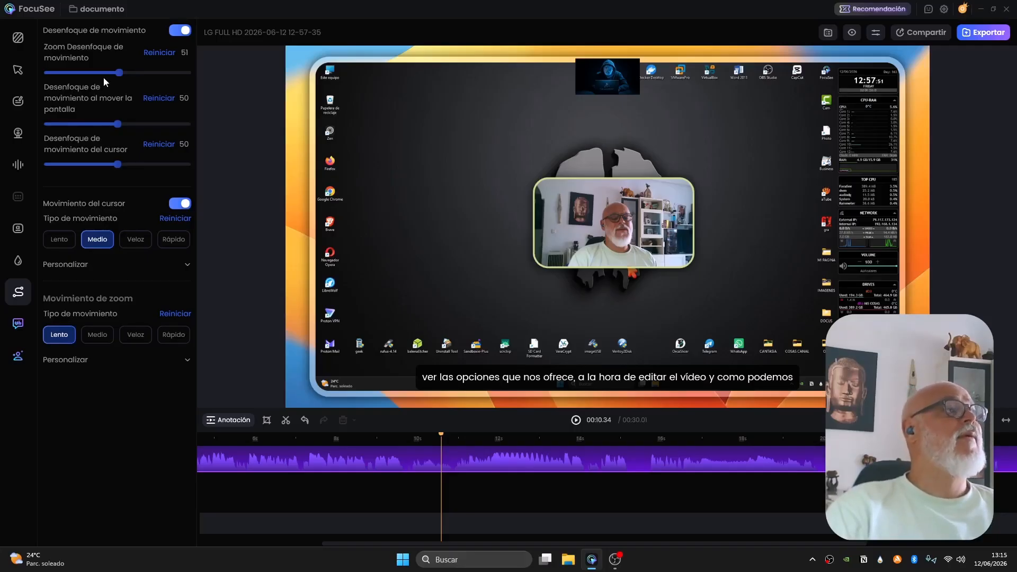
click(477, 528)
mouse_move(377, 502)
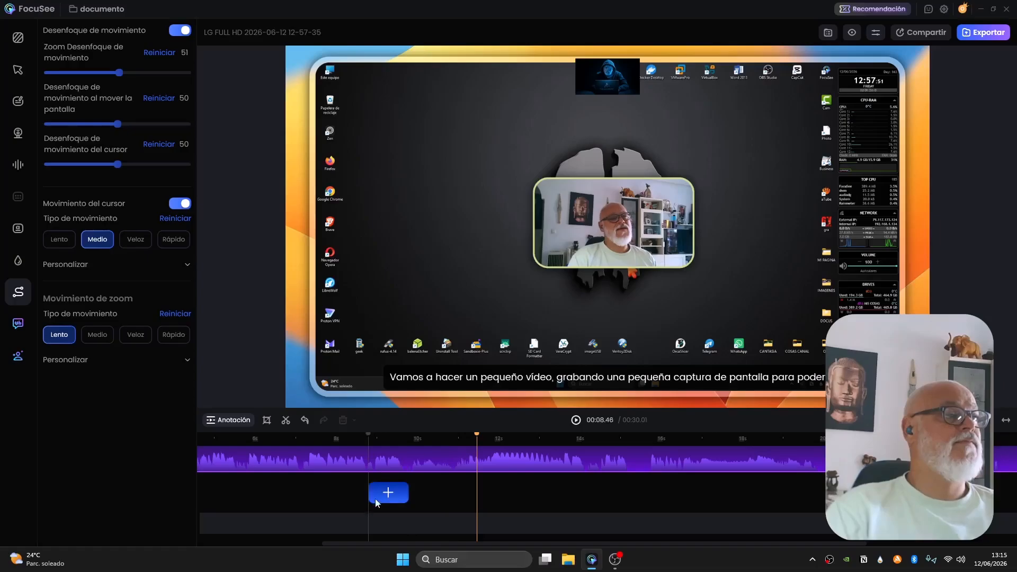
click(408, 494)
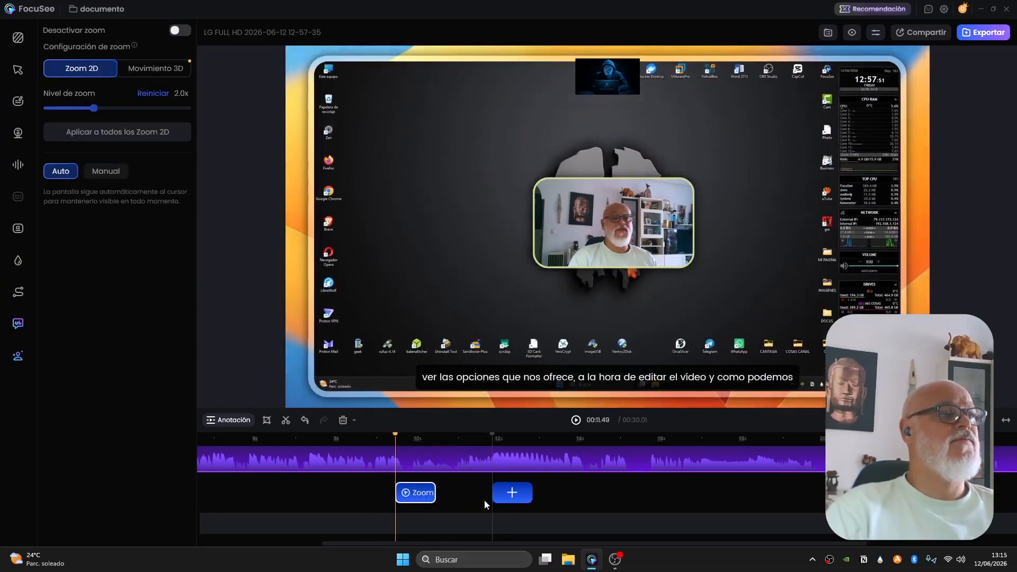
- Add a second zoom effect to the timeline just after the first one
click(421, 495)
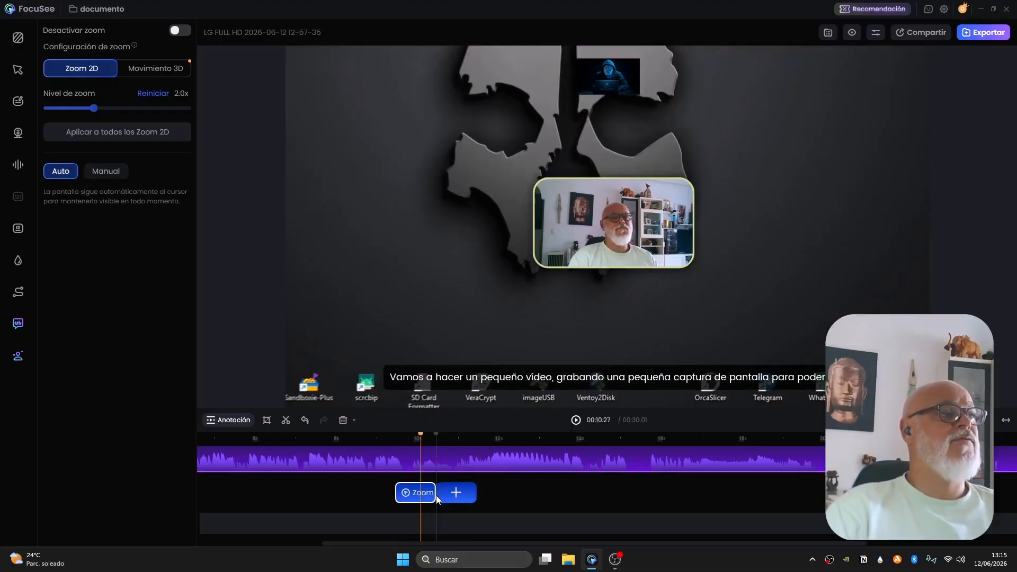
click(437, 494)
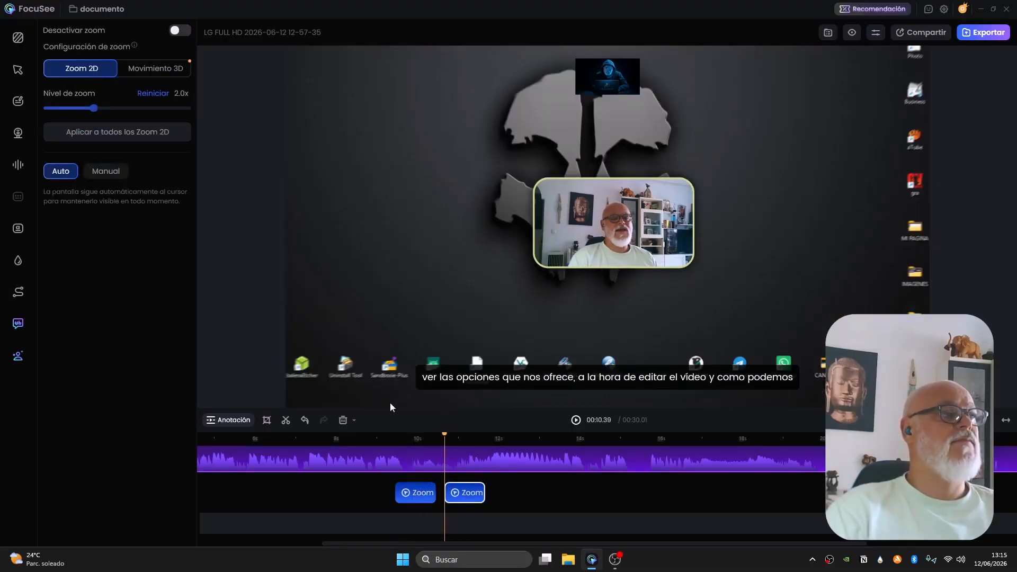
- Switch the first zoom effect to manual positioning and set its focus point to X 0%, Y 10%
click(415, 496)
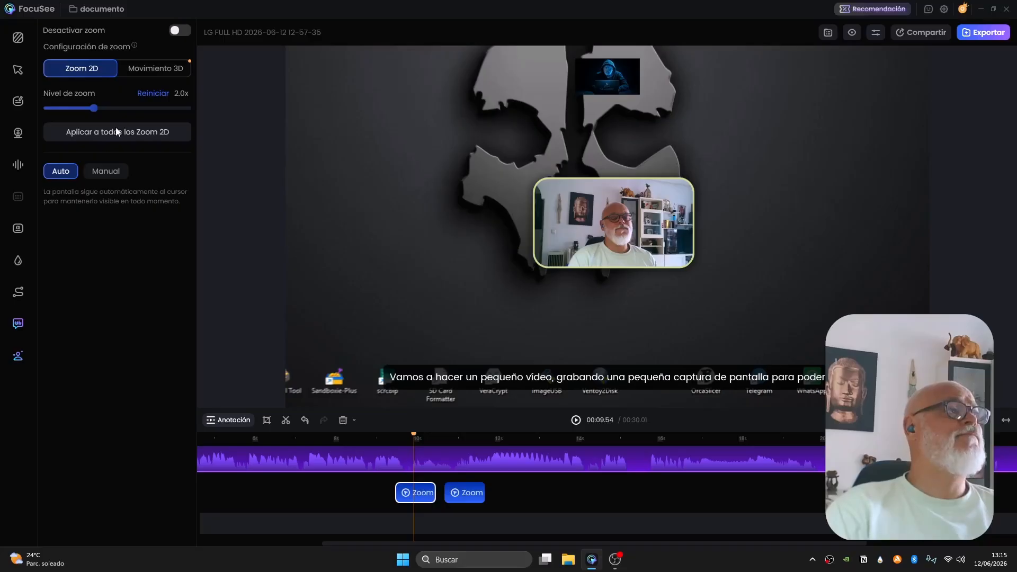
click(117, 172)
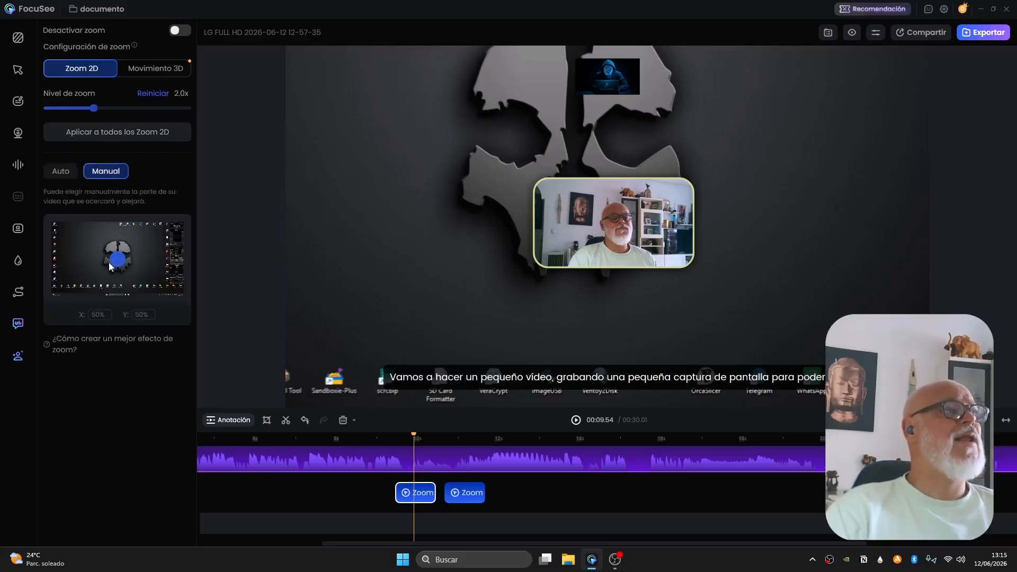
drag(109, 262, 50, 230)
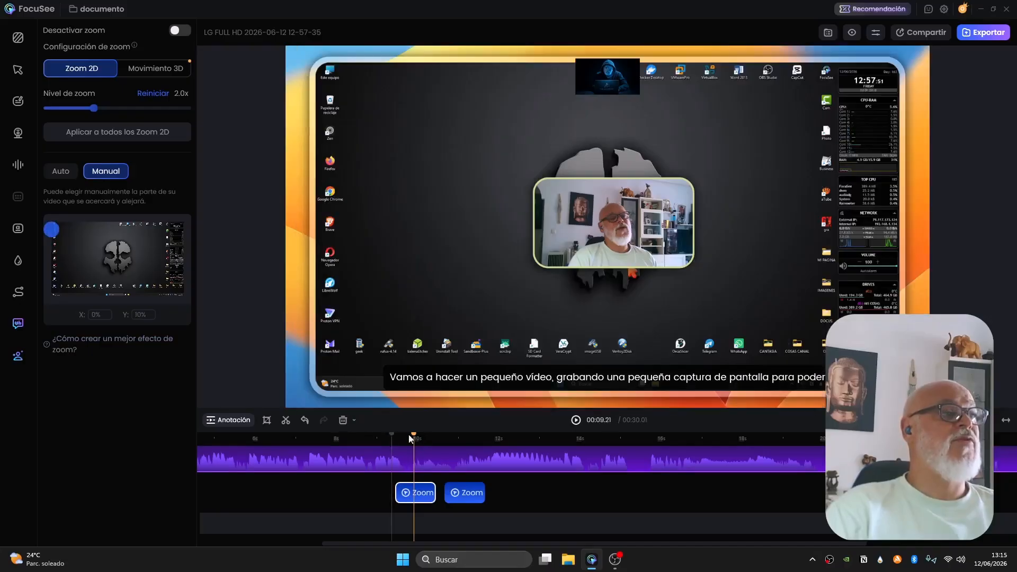
- Play the recording from about second 9 through the zoom effects to preview them, and stop playback
click(385, 437)
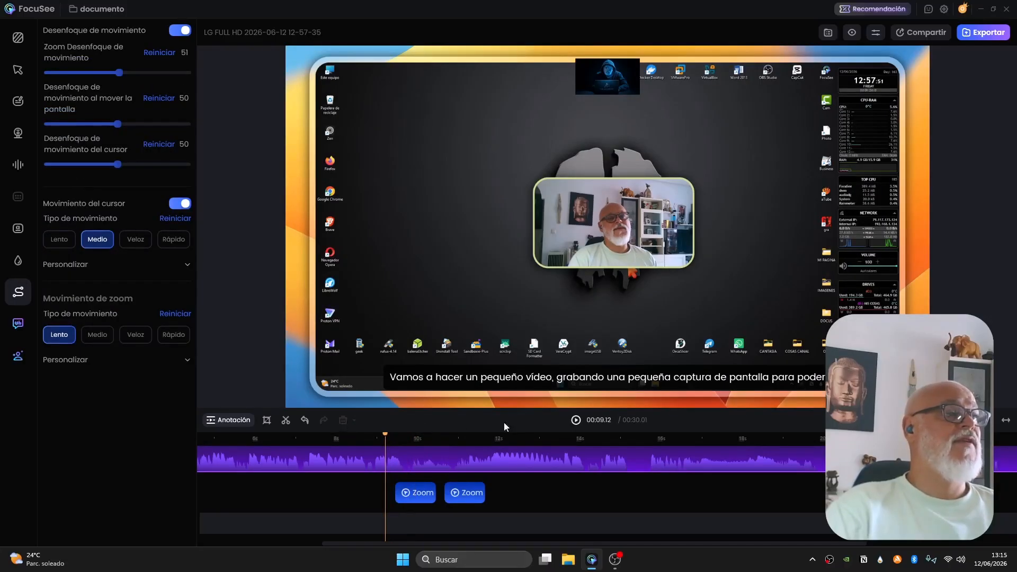
click(578, 421)
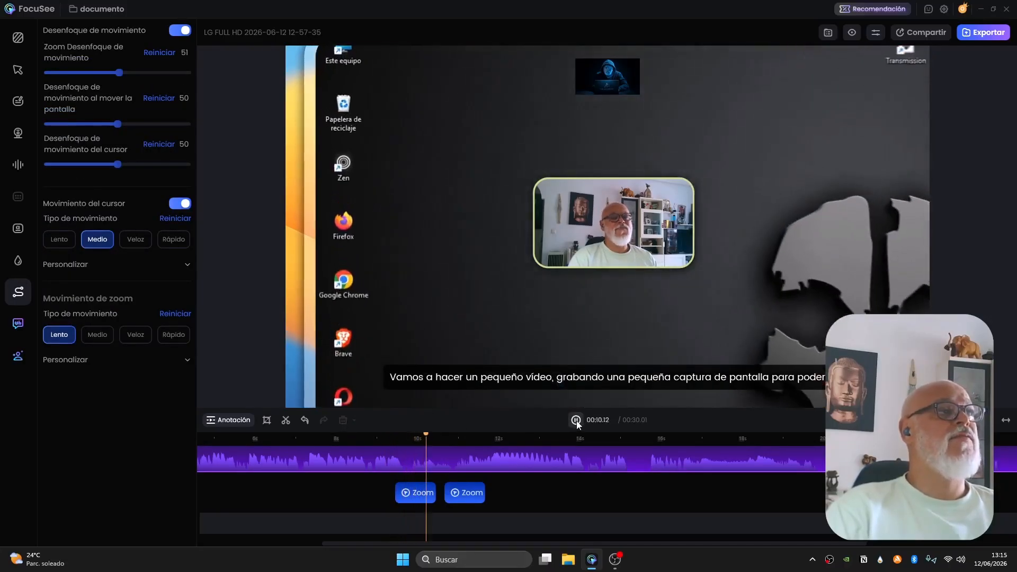
click(577, 422)
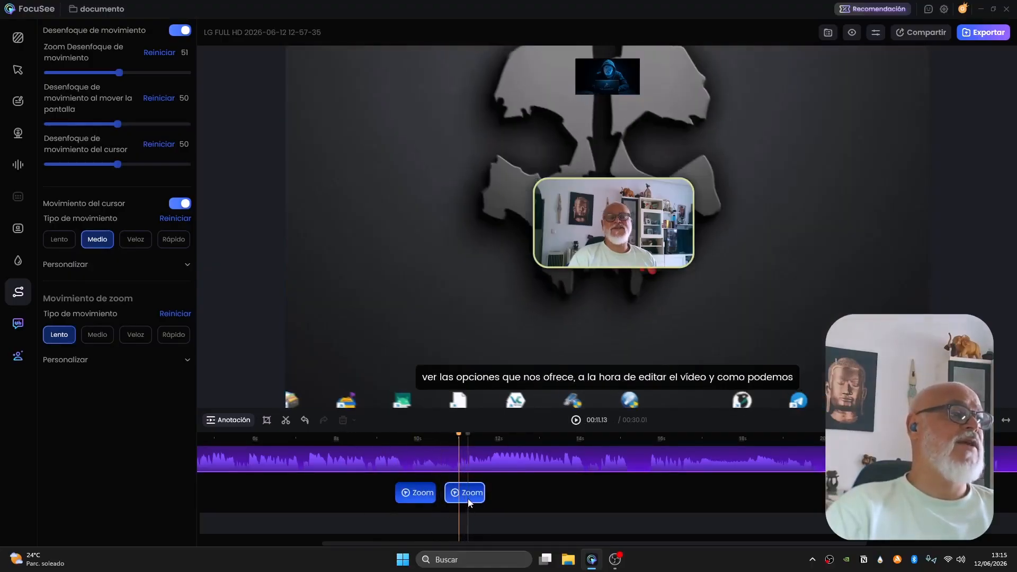
- Delete the second zoom effect from the timeline
click(470, 503)
click(343, 420)
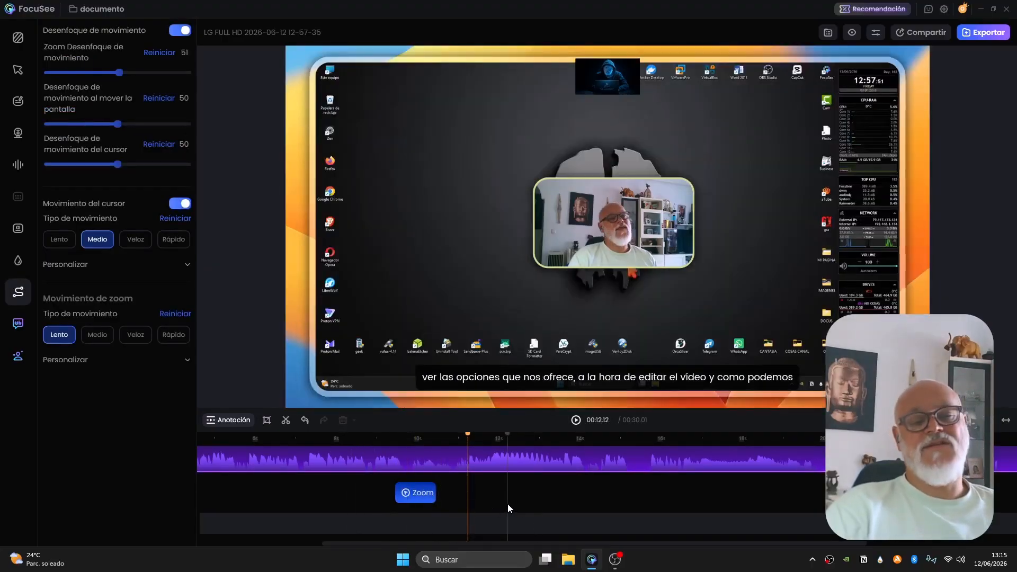
- View the smart editing settings, and look through the project's recording, saving and source file extraction options
click(18, 321)
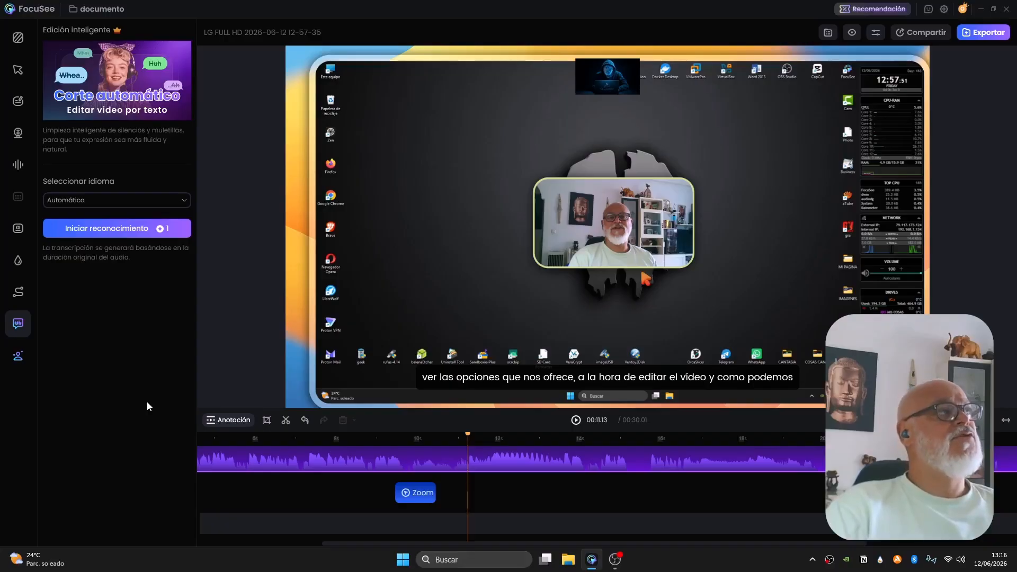
click(112, 11)
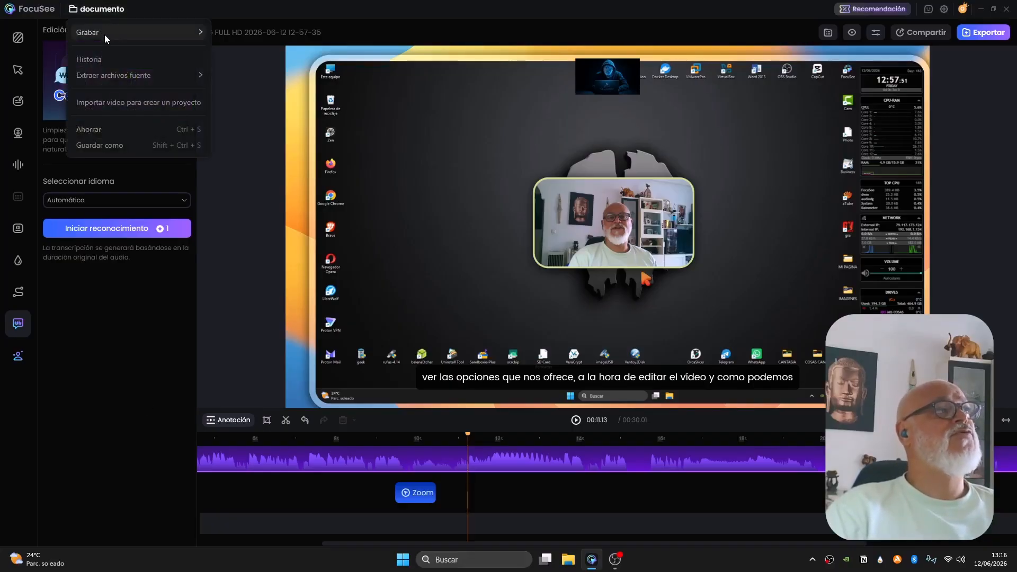
mouse_move(104, 34)
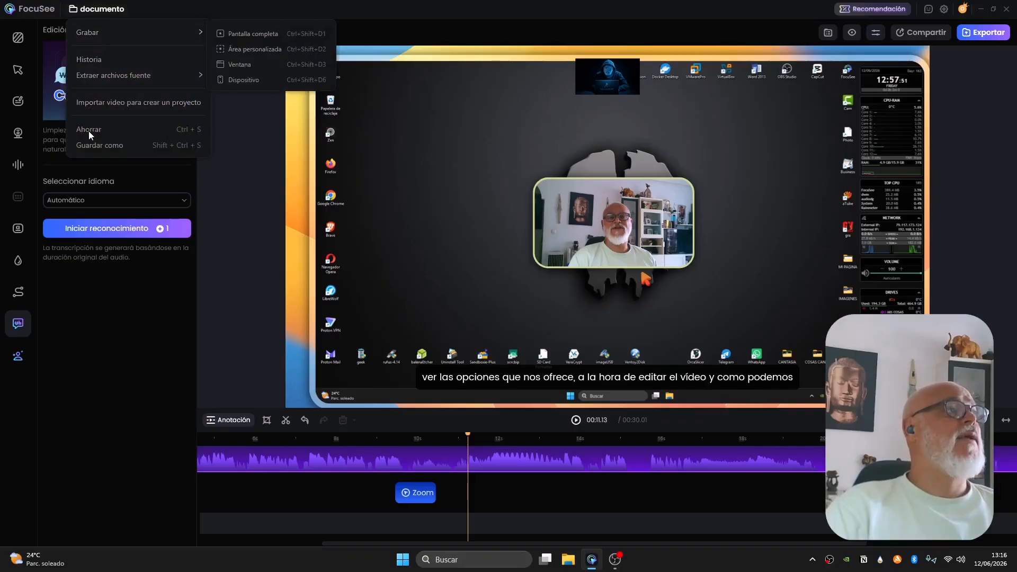
mouse_move(101, 78)
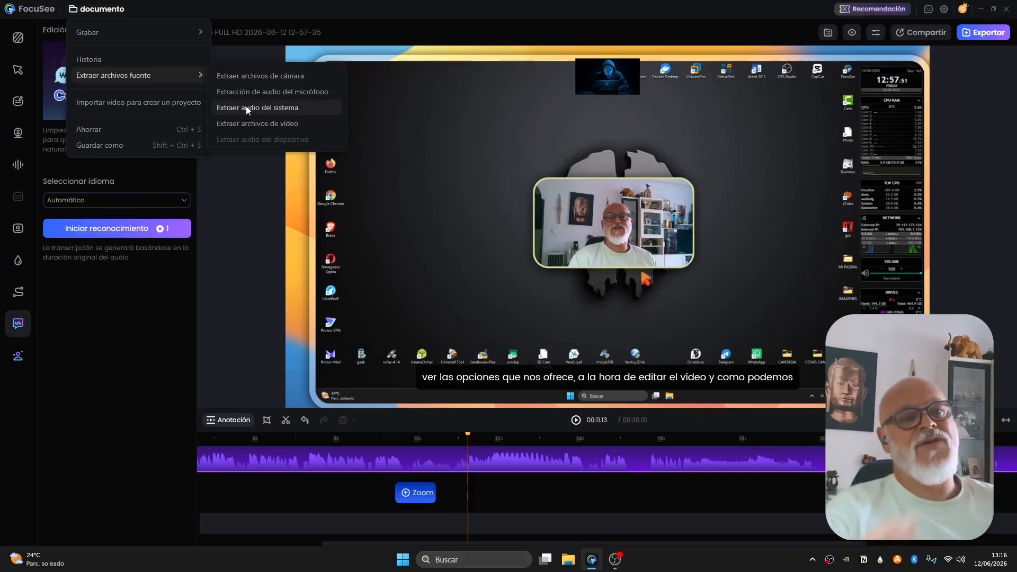
click(142, 346)
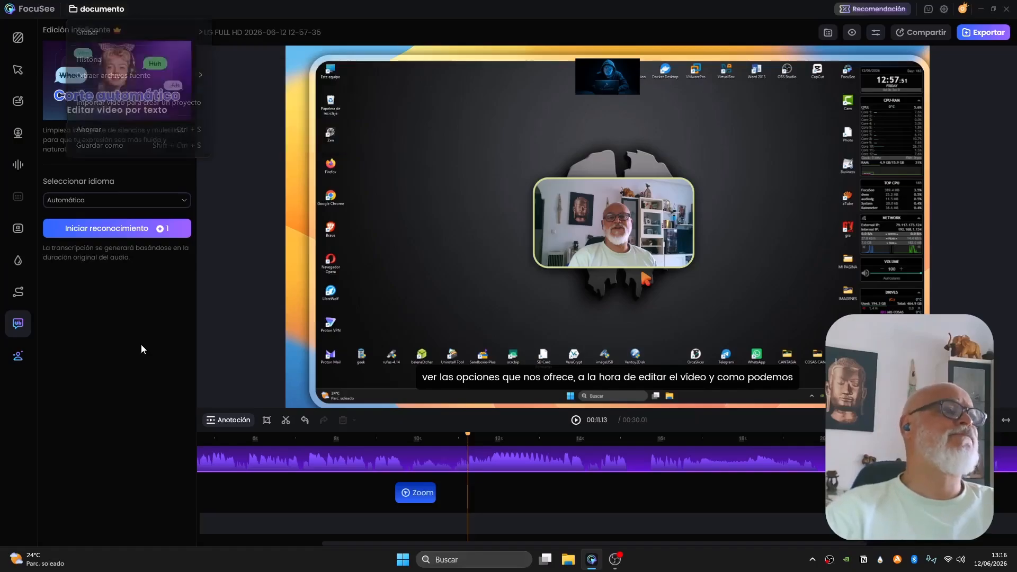